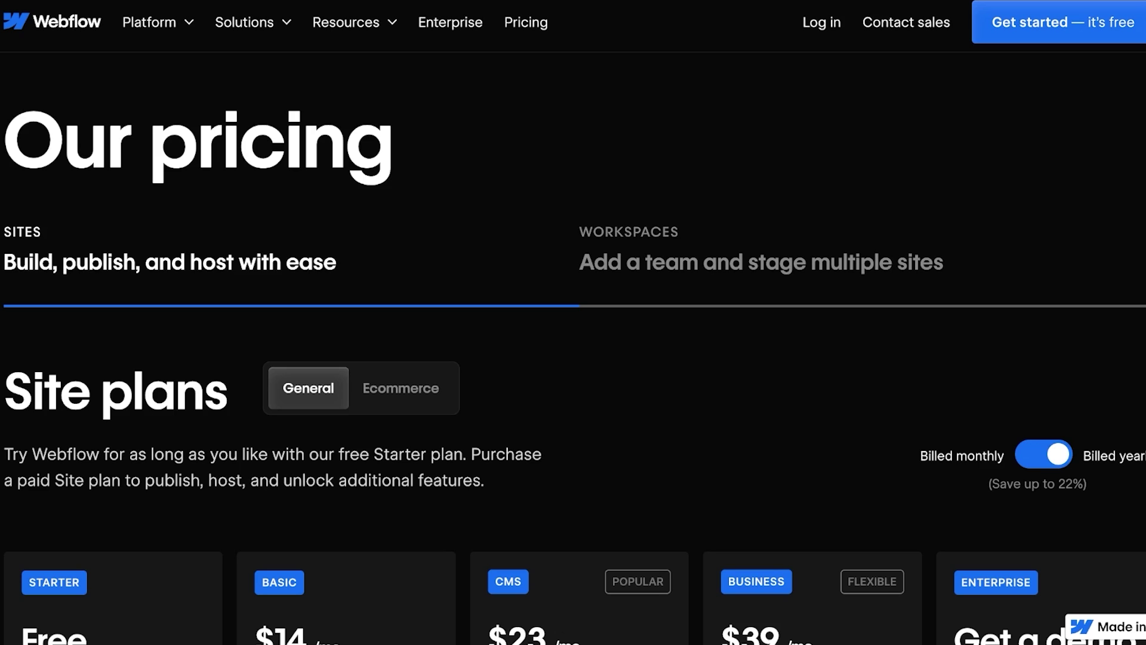
# Step: Go from the pricing page to the Webflow dashboard and dismiss the What's new announcement
pyautogui.scroll(-5, 573, 344)
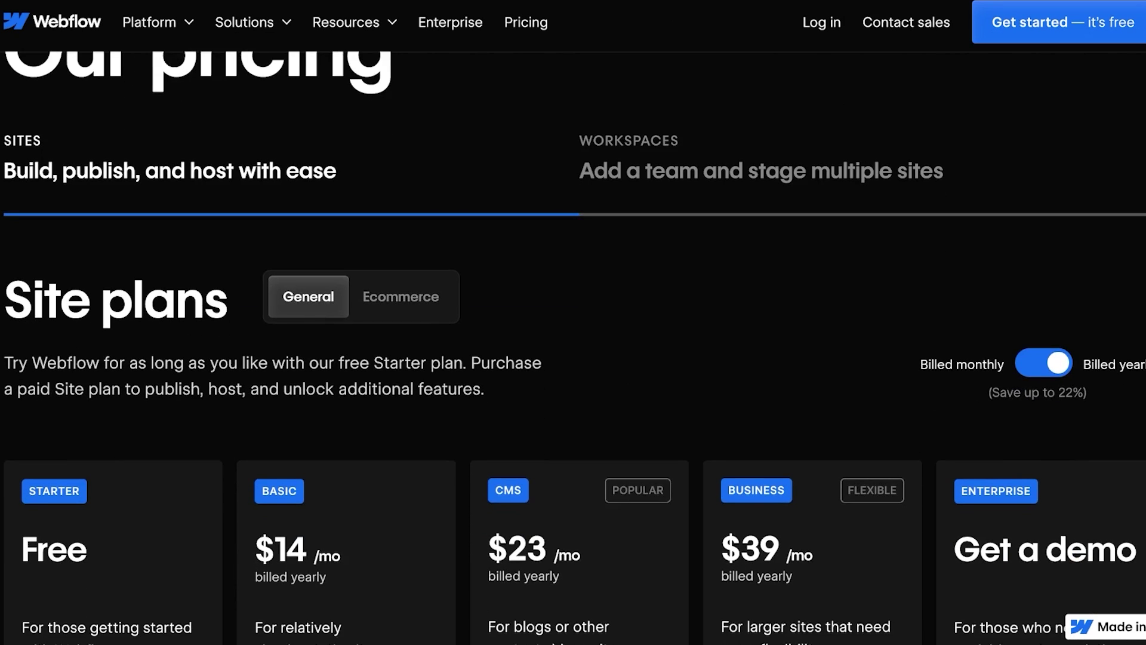
pyautogui.scroll(-1, 573, 349)
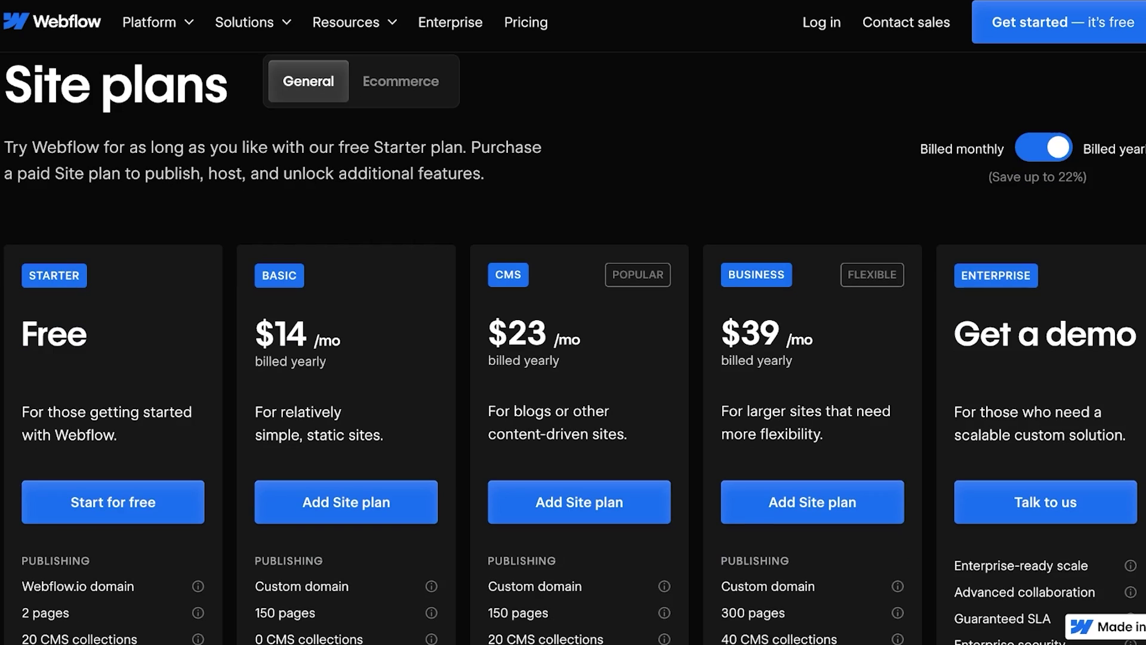
pyautogui.scroll(-3, 573, 349)
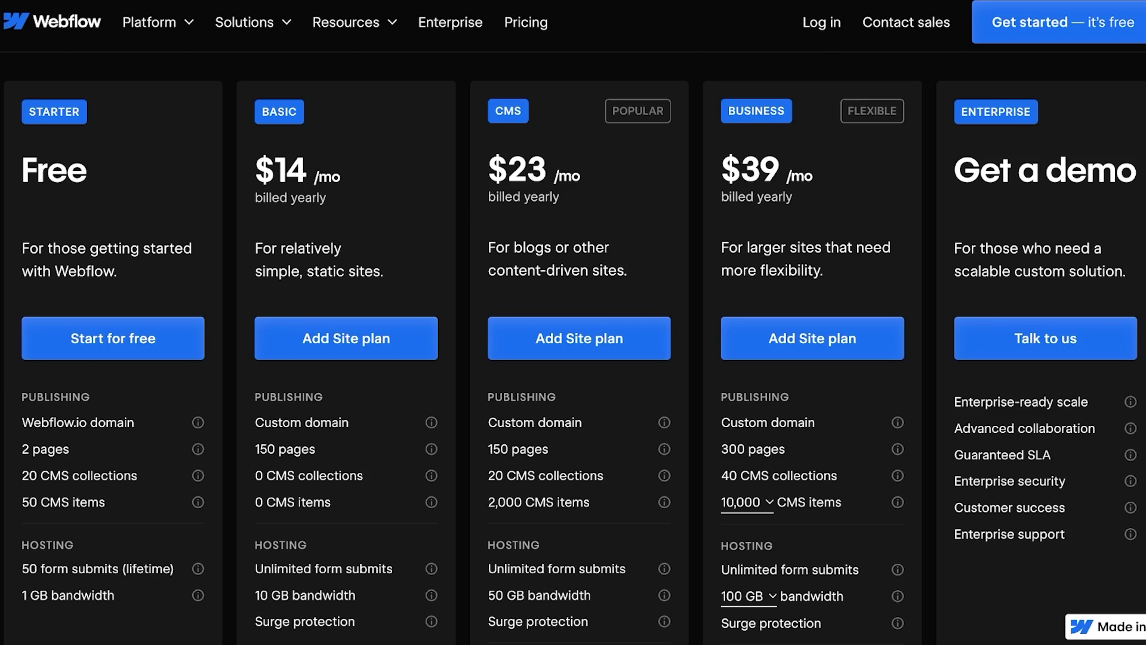
pyautogui.scroll(6, 573, 347)
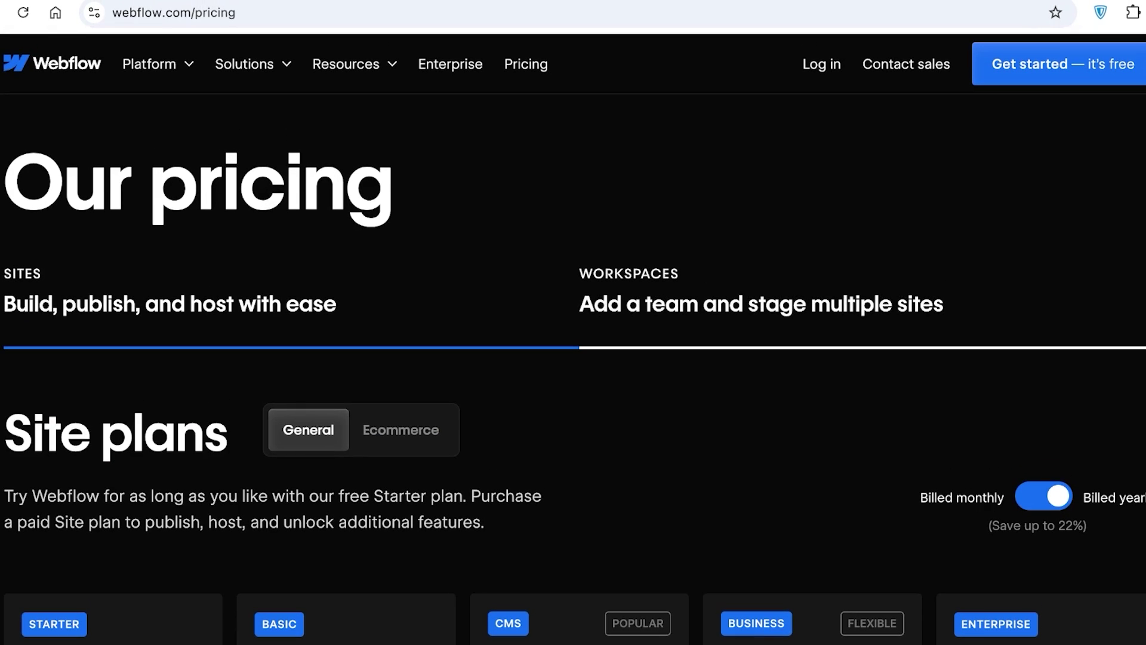
pyautogui.click(1054, 64)
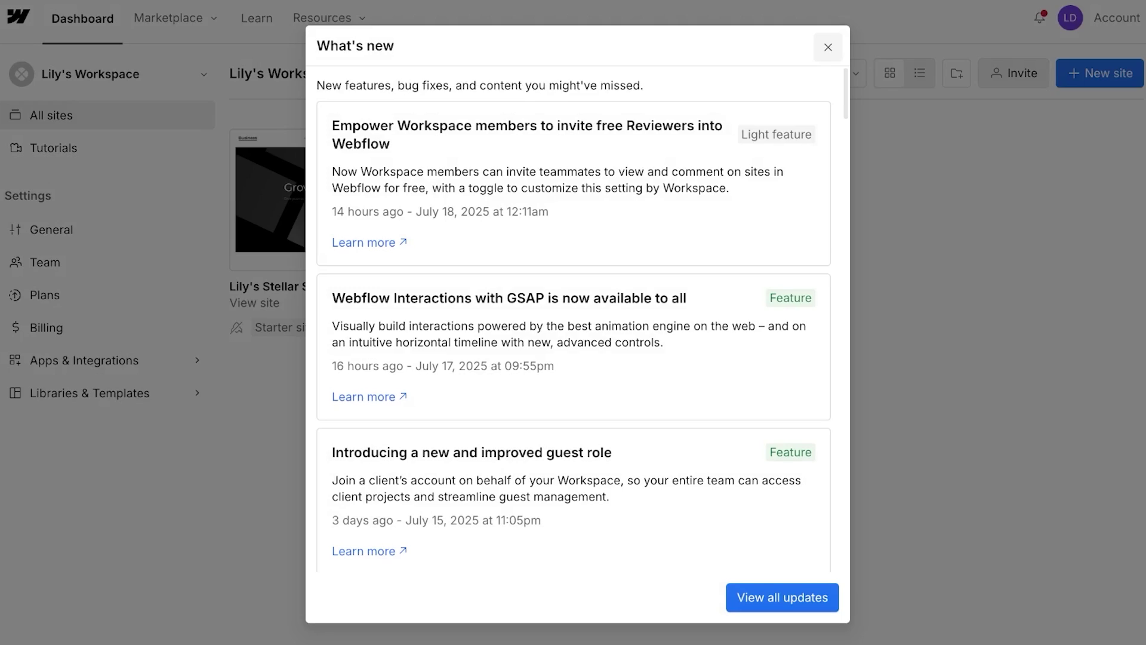
pyautogui.click(868, 49)
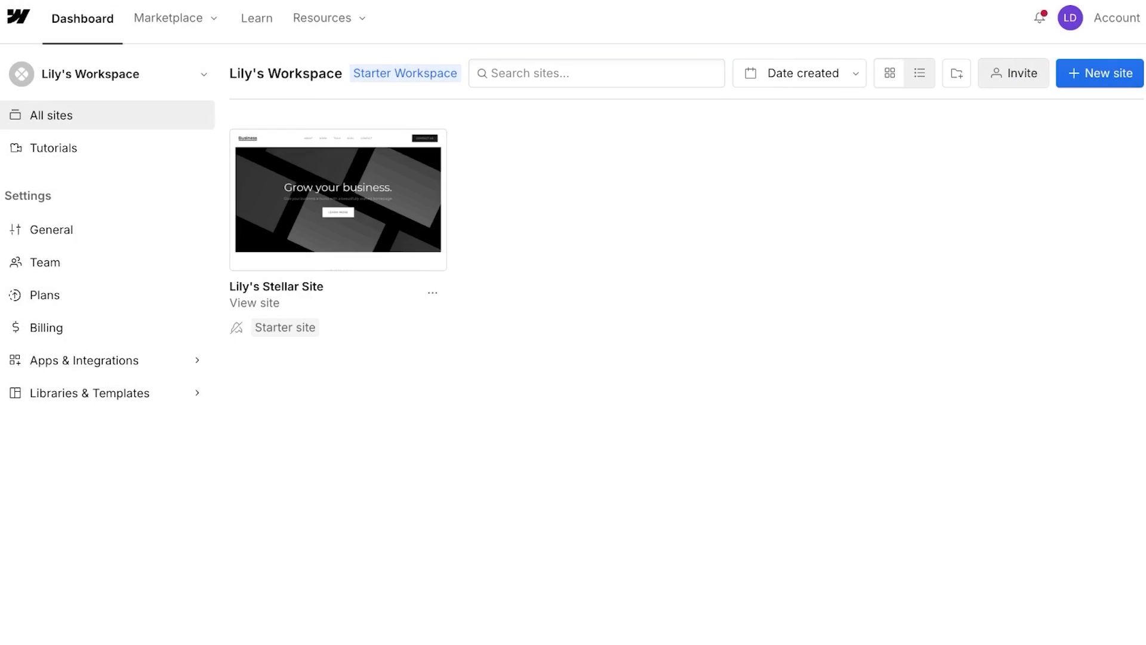
# Step: Review the existing site's settings and Publish destinations, then return to All sites
pyautogui.click(432, 293)
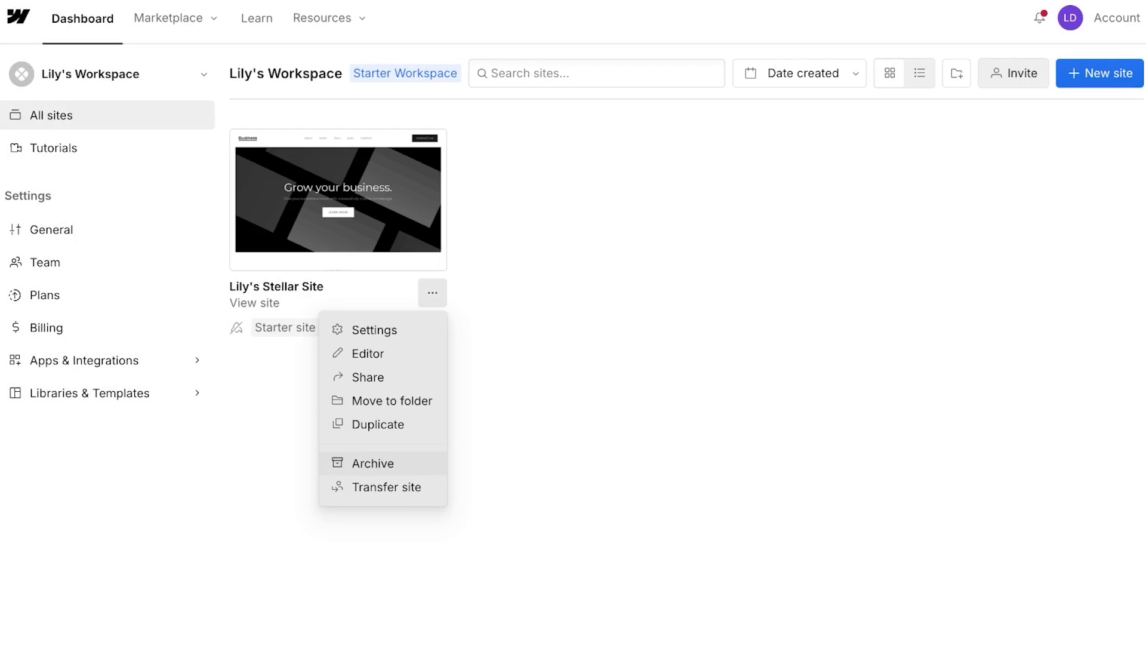
pyautogui.click(375, 330)
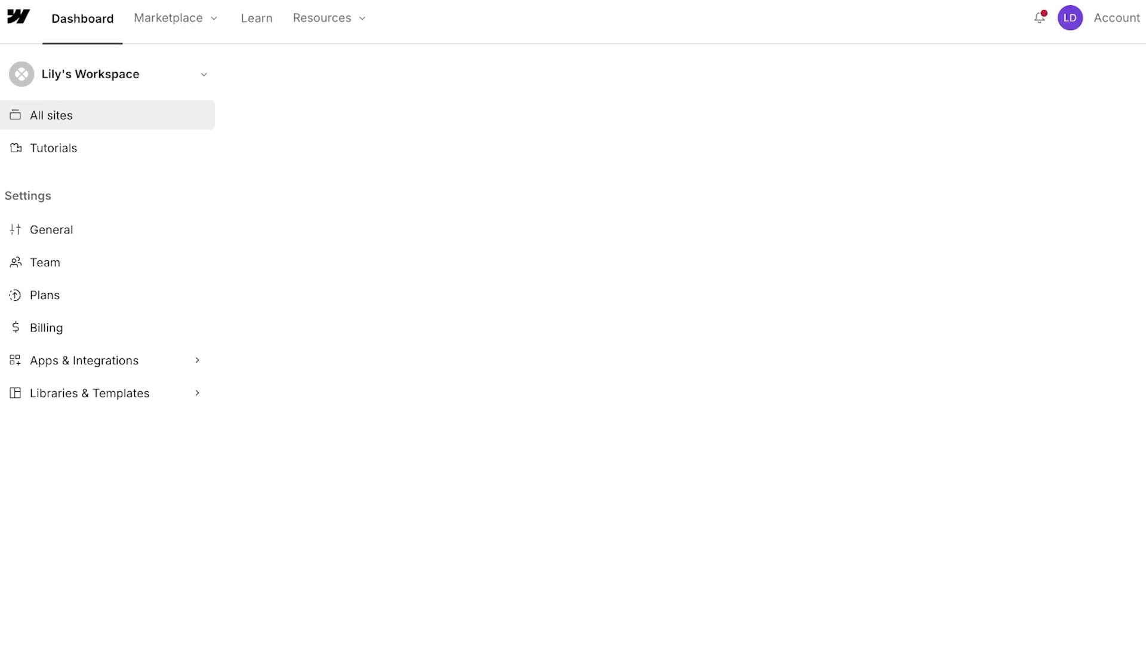
pyautogui.scroll(-20, 679, 323)
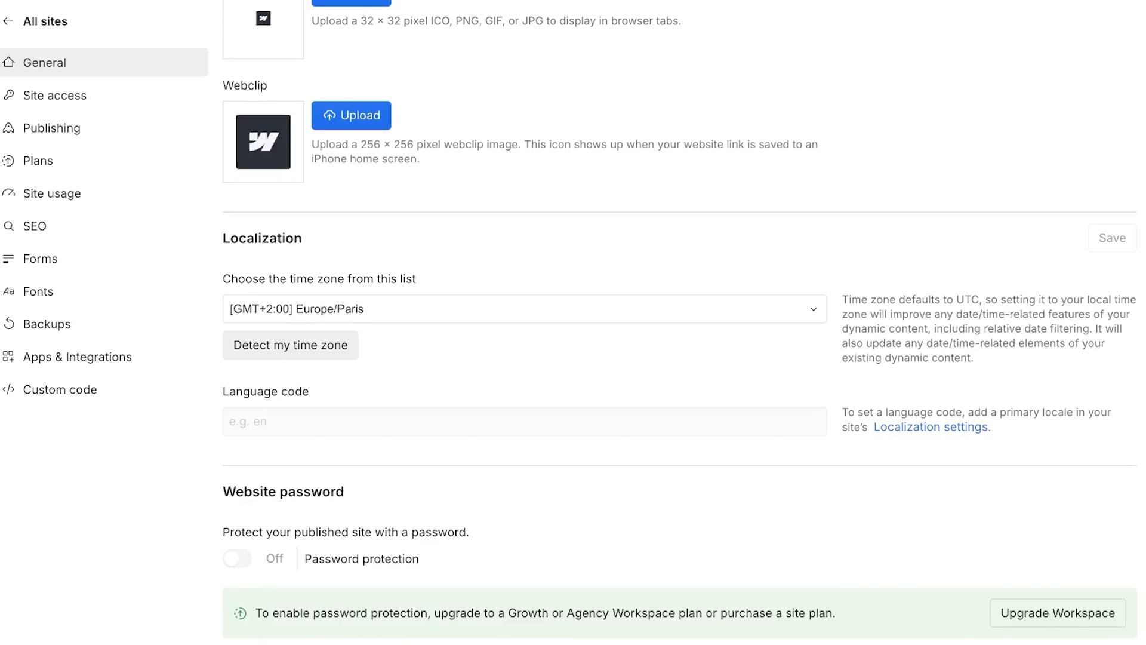
pyautogui.scroll(14, 679, 322)
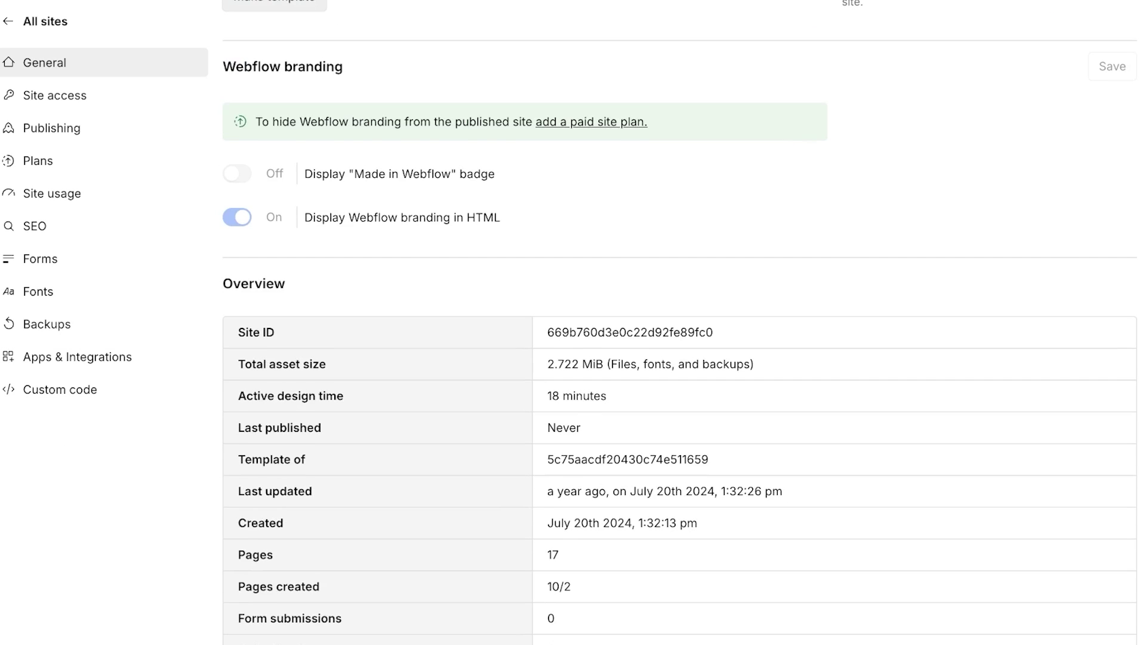
pyautogui.scroll(8, 679, 322)
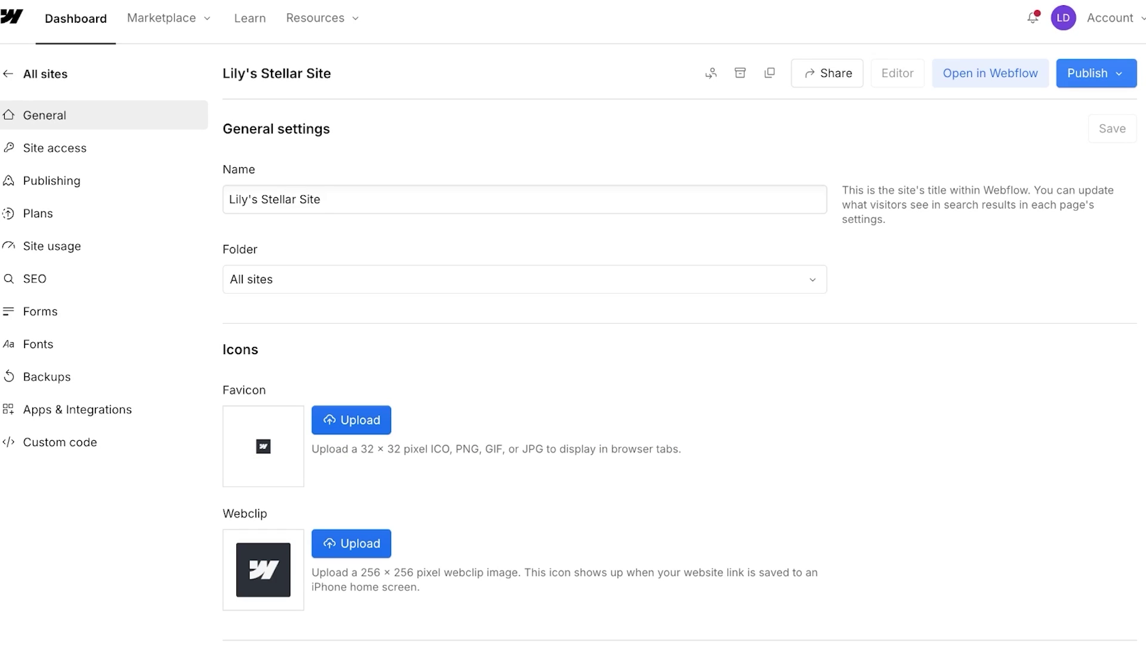
pyautogui.click(1088, 73)
pyautogui.press('Escape')
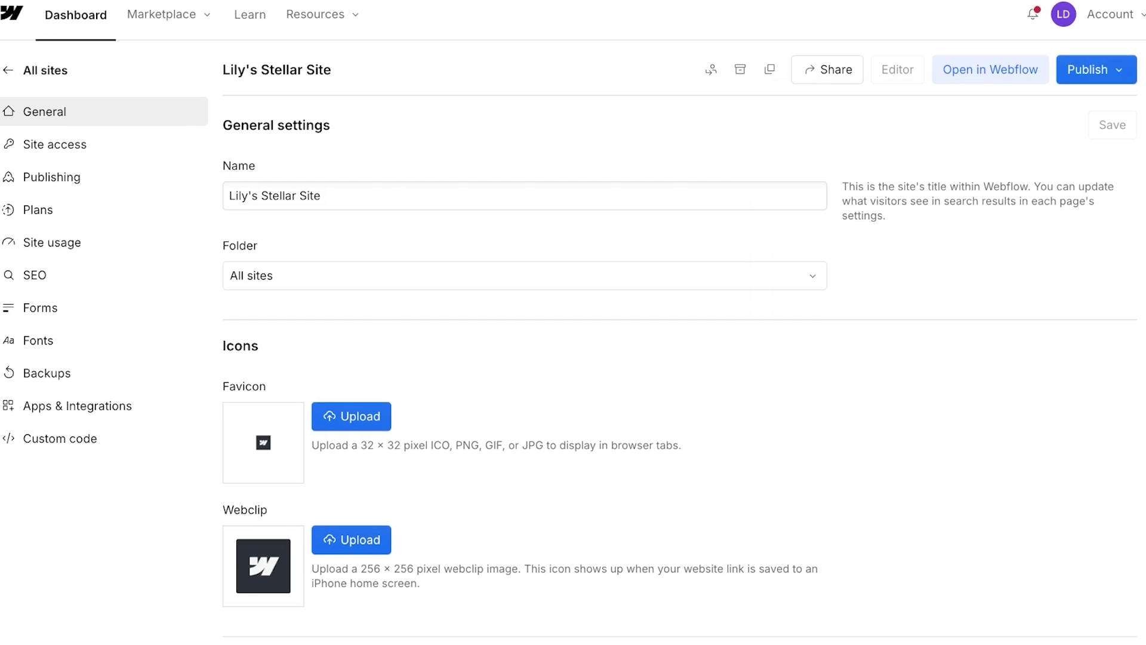
pyautogui.scroll(-8, 105, 193)
pyautogui.scroll(8, 105, 193)
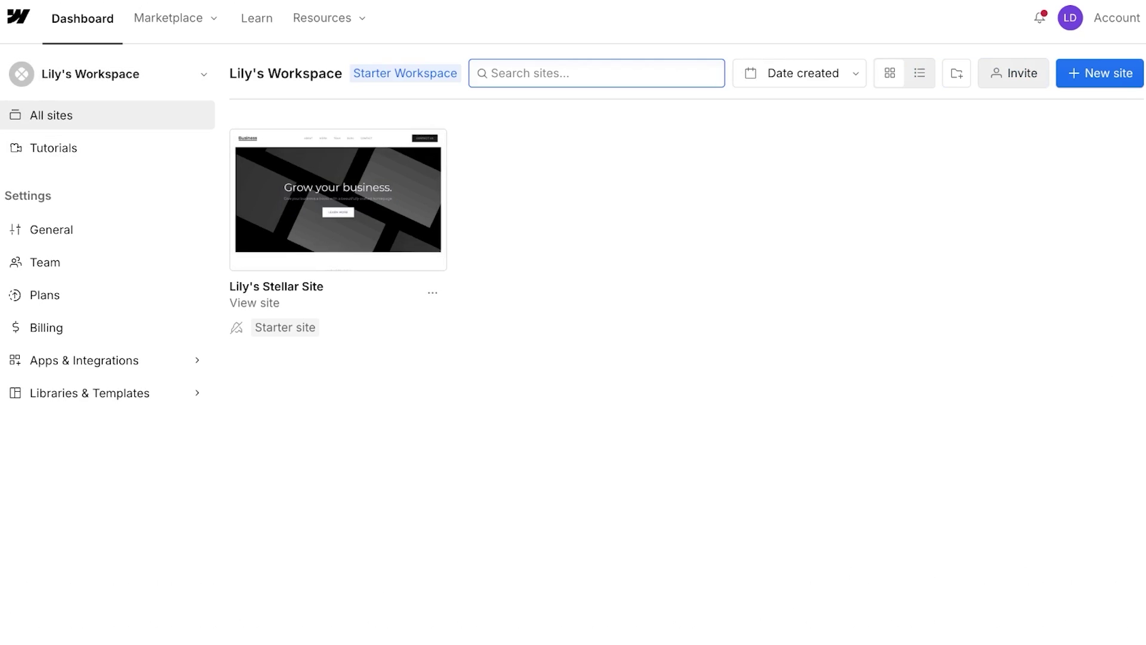
pyautogui.click(169, 18)
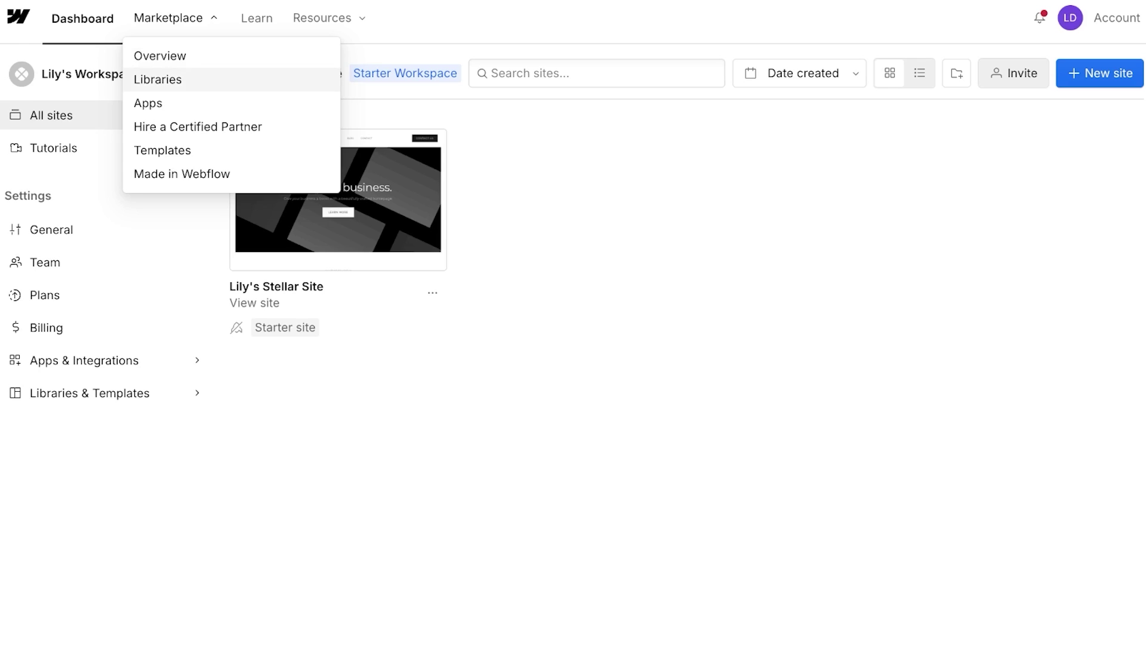
# Step: Open the Marketplace templates, filtered to free Portfolio & Agency templates
pyautogui.click(162, 149)
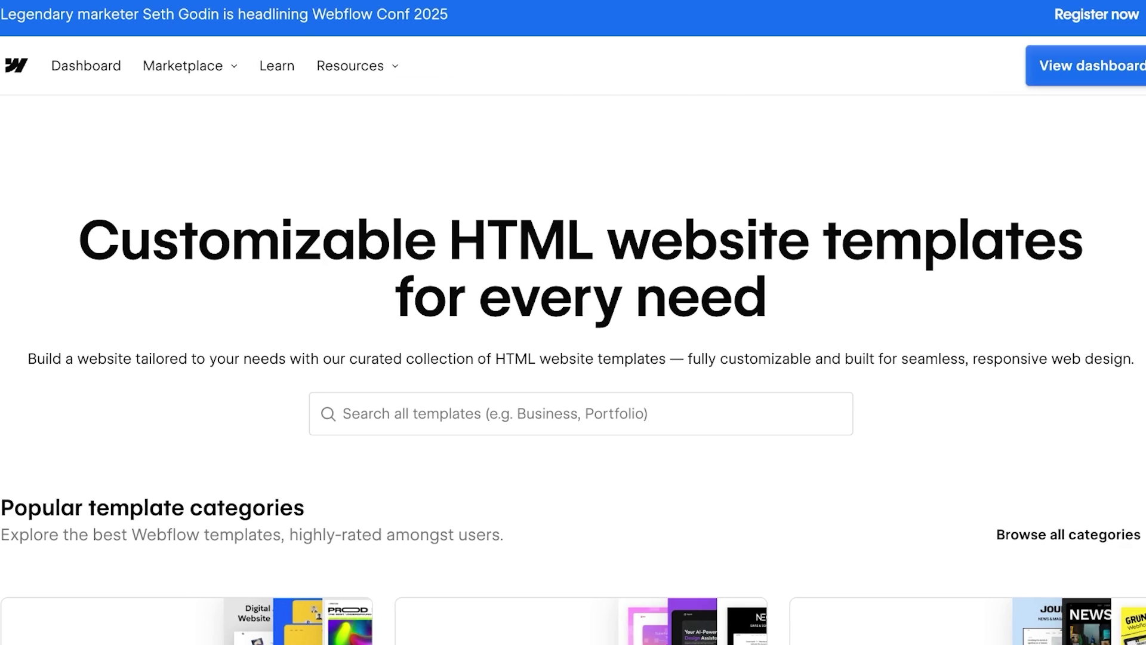
pyautogui.scroll(-7, 573, 323)
pyautogui.scroll(-5, 573, 322)
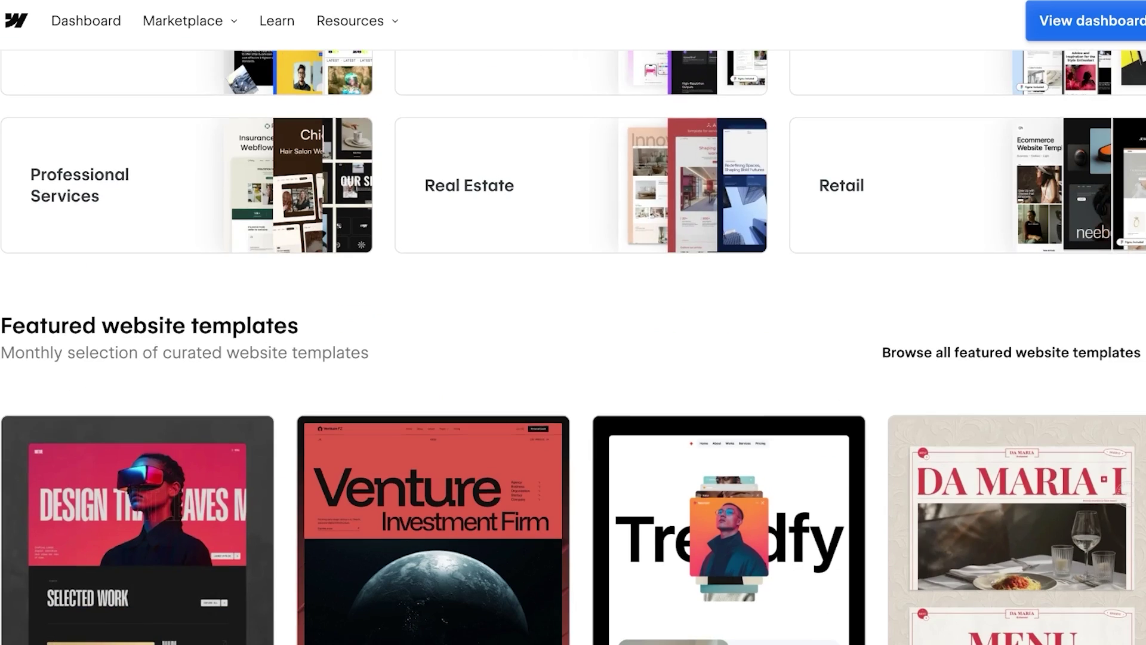
pyautogui.scroll(4, 573, 323)
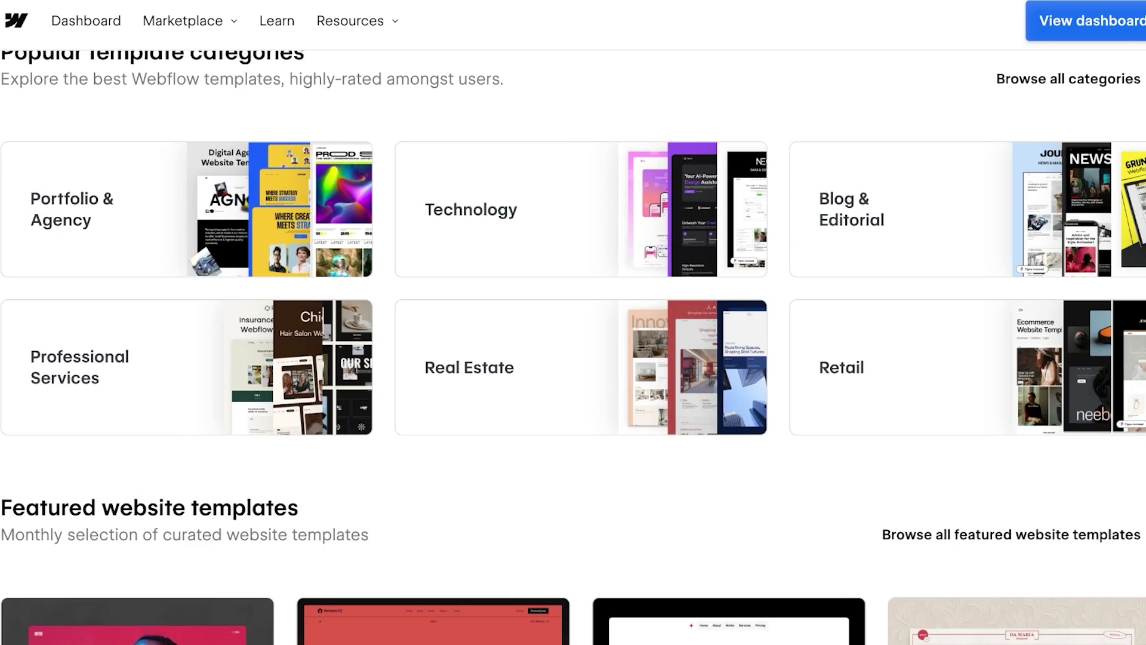
pyautogui.click(186, 209)
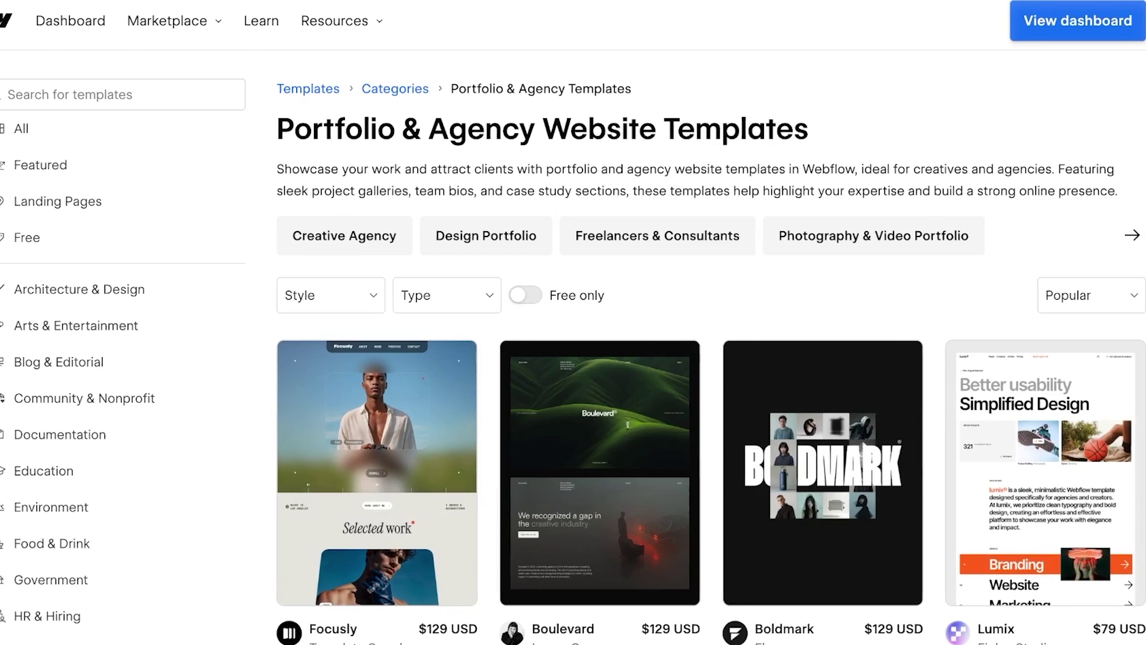
pyautogui.click(525, 295)
pyautogui.click(517, 295)
pyautogui.click(322, 295)
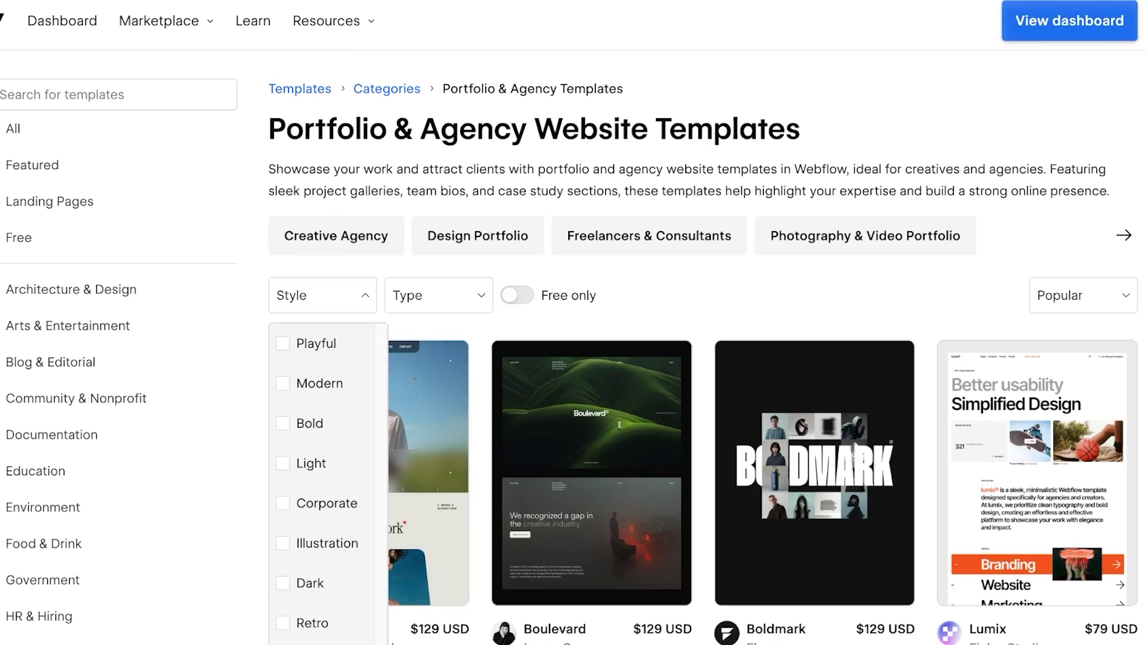
pyautogui.click(439, 295)
pyautogui.click(439, 295)
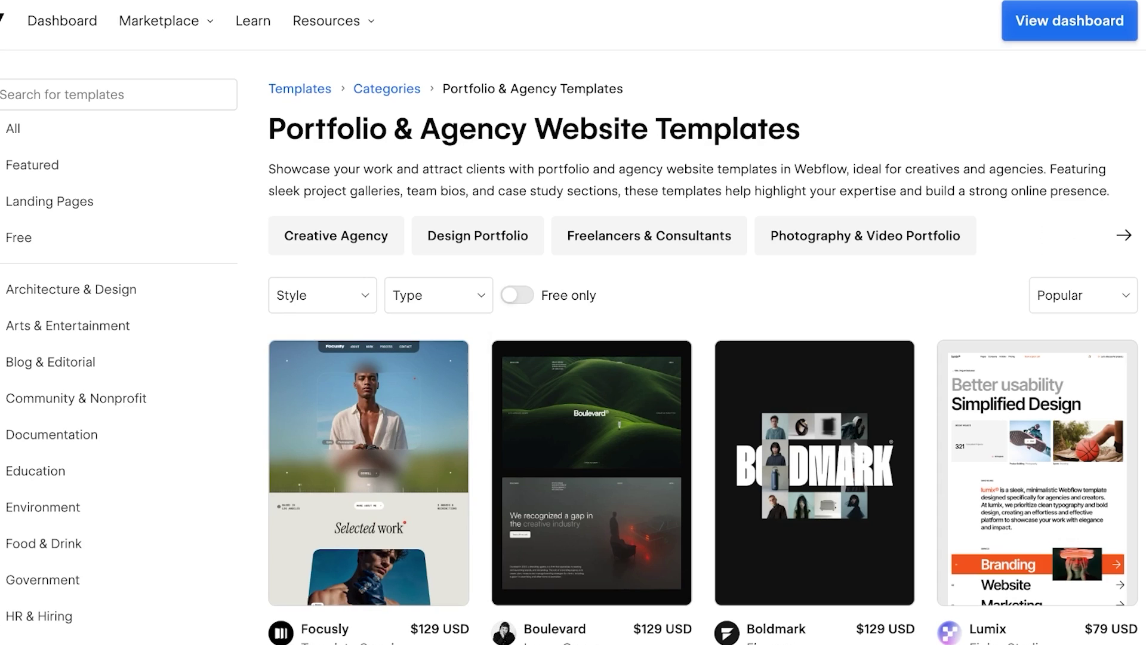
# Step: Scroll the free template gallery down to the Altverse card
pyautogui.scroll(-10, 595, 262)
pyautogui.scroll(8, 595, 263)
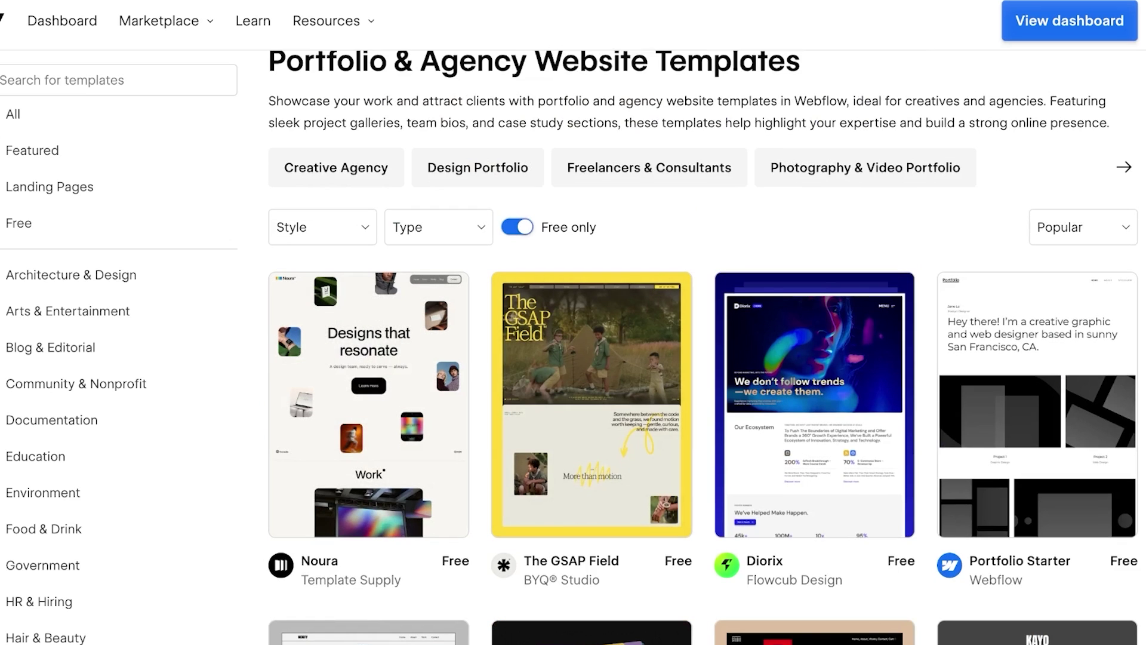
pyautogui.scroll(-3, 595, 263)
pyautogui.scroll(3, 595, 262)
pyautogui.scroll(-8, 596, 263)
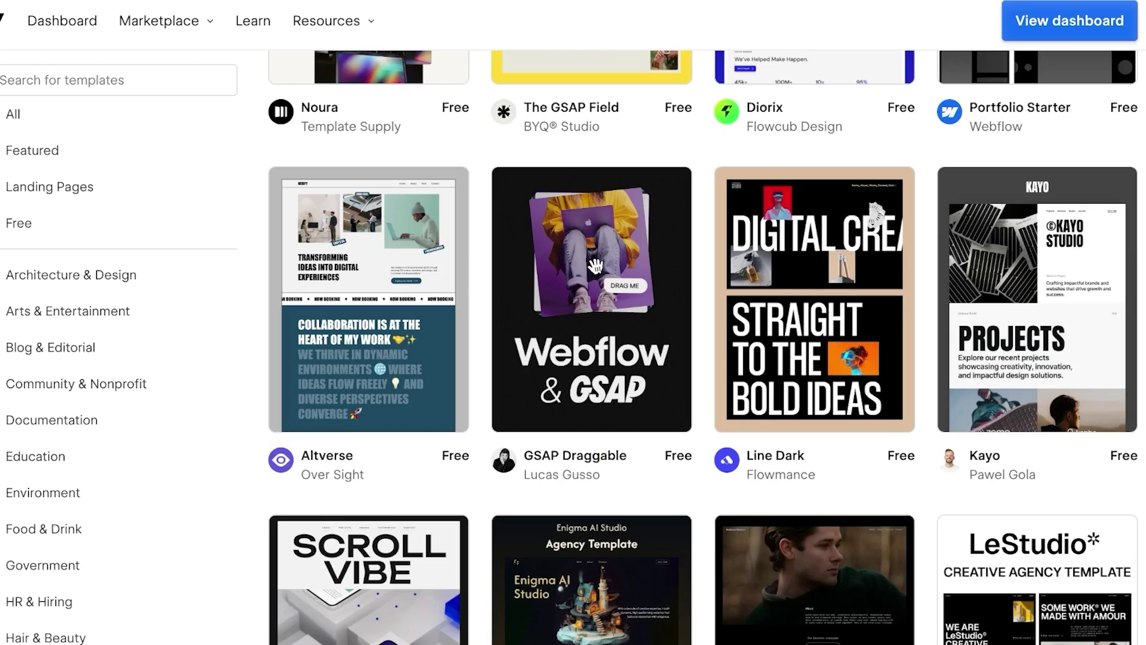
pyautogui.scroll(-4, 595, 262)
pyautogui.scroll(-7, 595, 263)
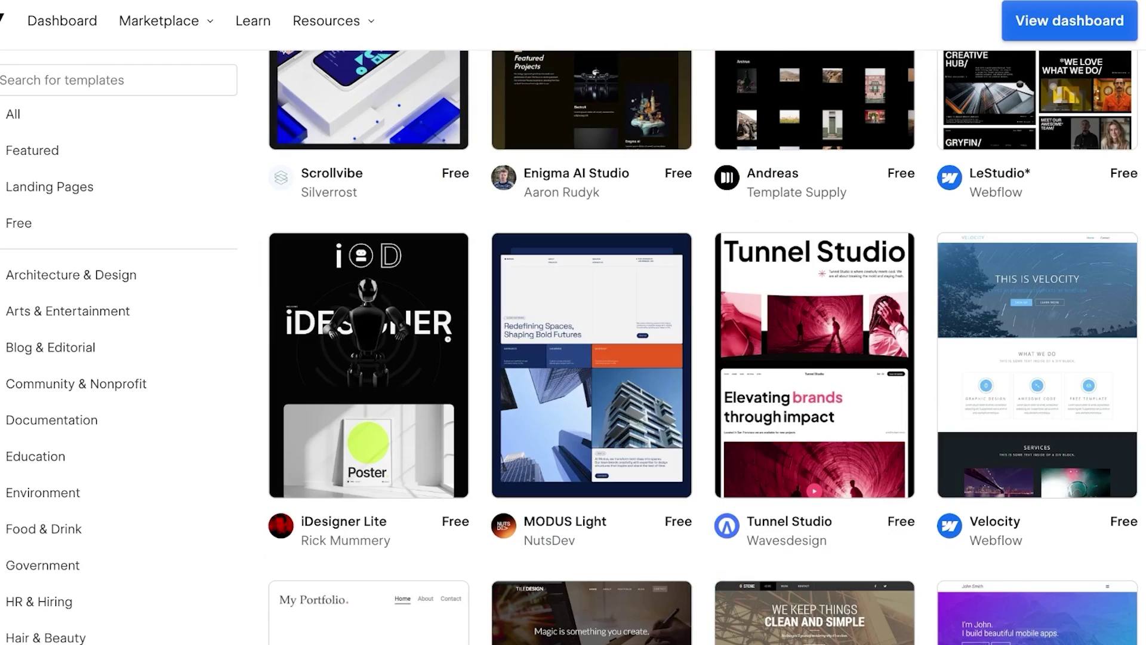
pyautogui.scroll(-12, 595, 263)
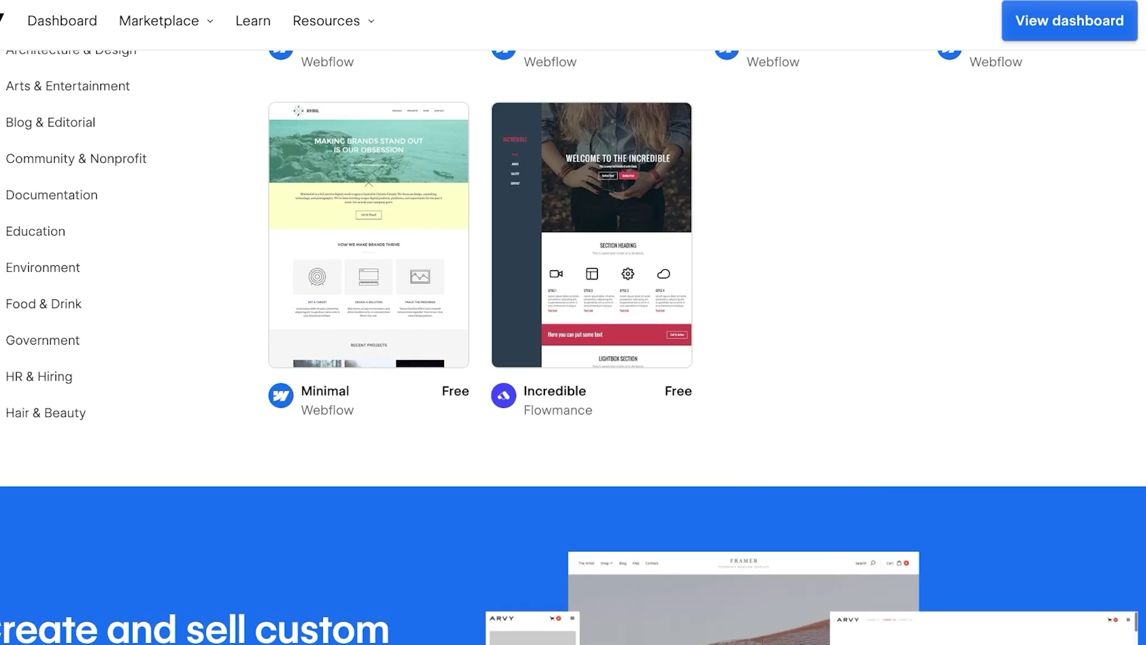
pyautogui.scroll(13, 595, 263)
pyautogui.scroll(16, 596, 639)
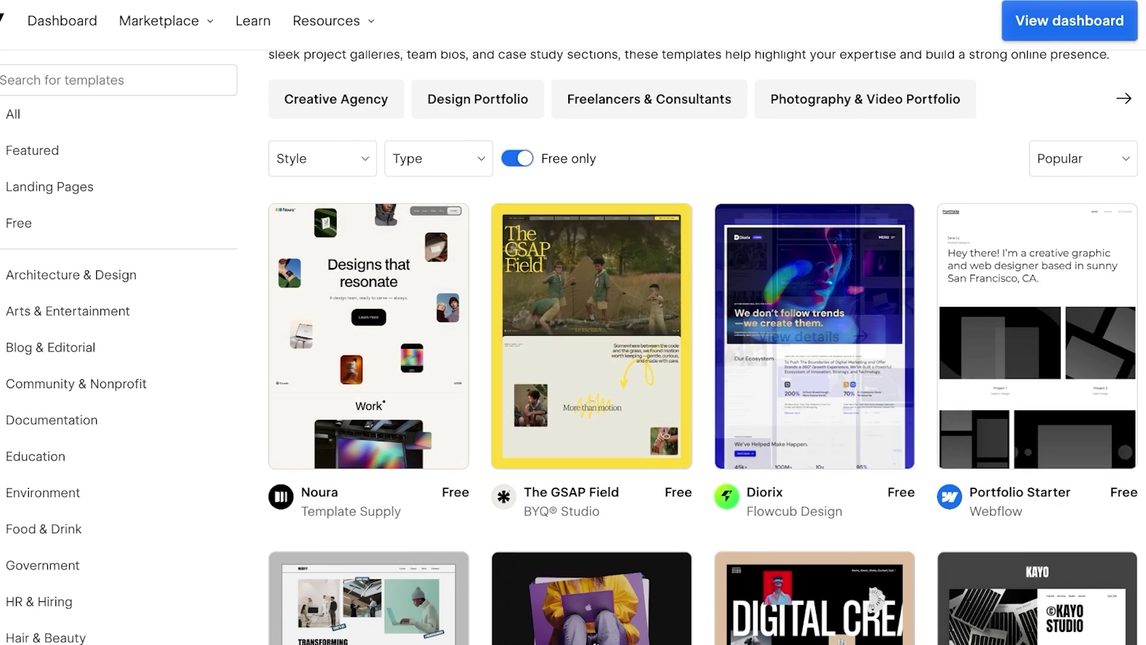
pyautogui.moveTo(591, 336)
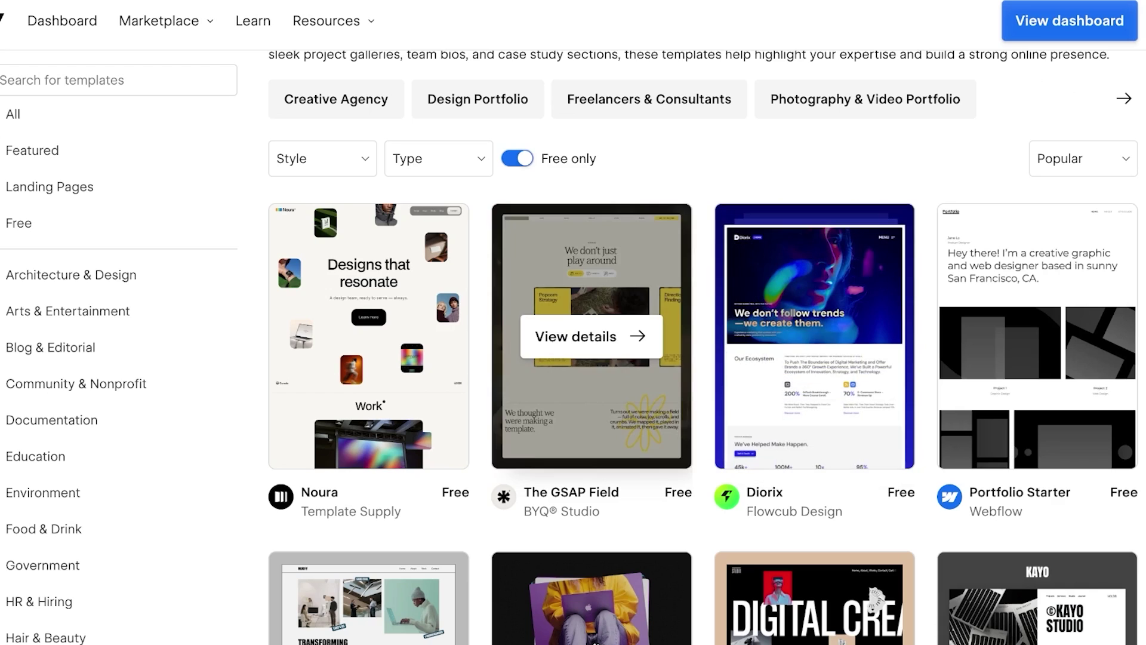
pyautogui.scroll(-4, 591, 336)
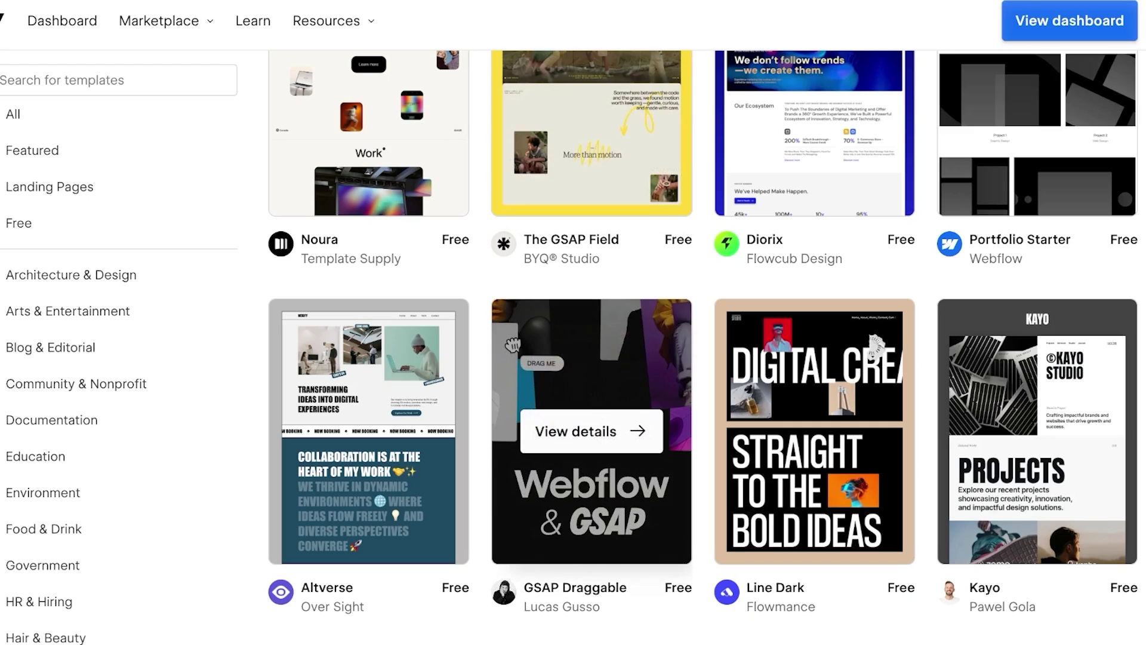
pyautogui.scroll(-1, 358, 388)
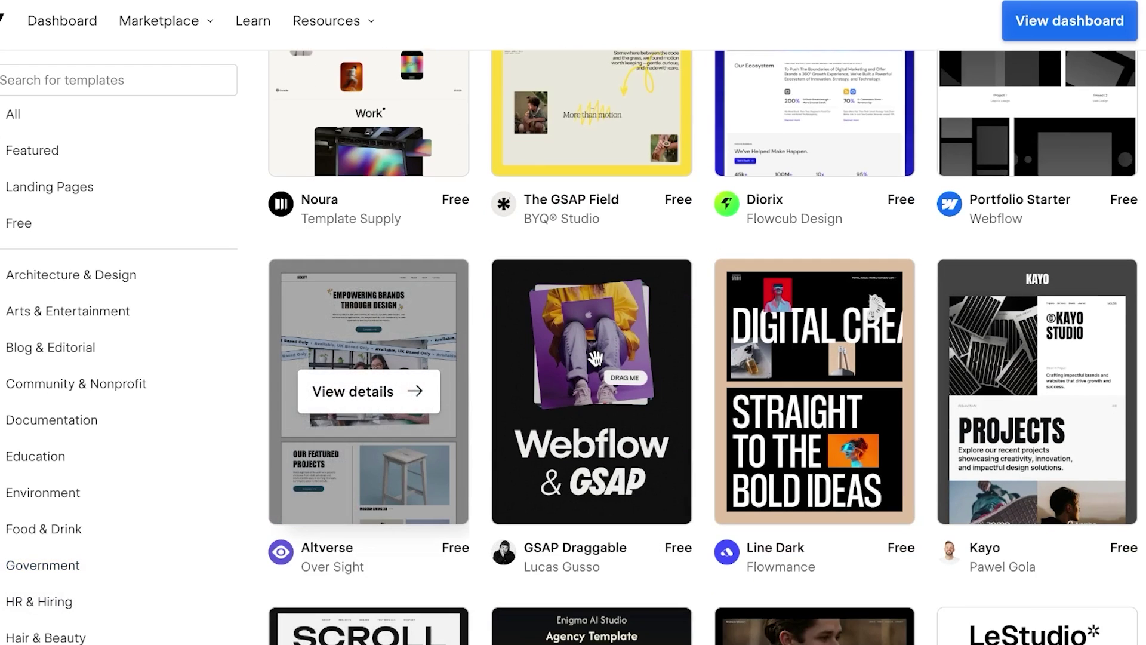
# Step: Preview the Altverse template and choose 'Use for free' to create a site from it
pyautogui.click(358, 391)
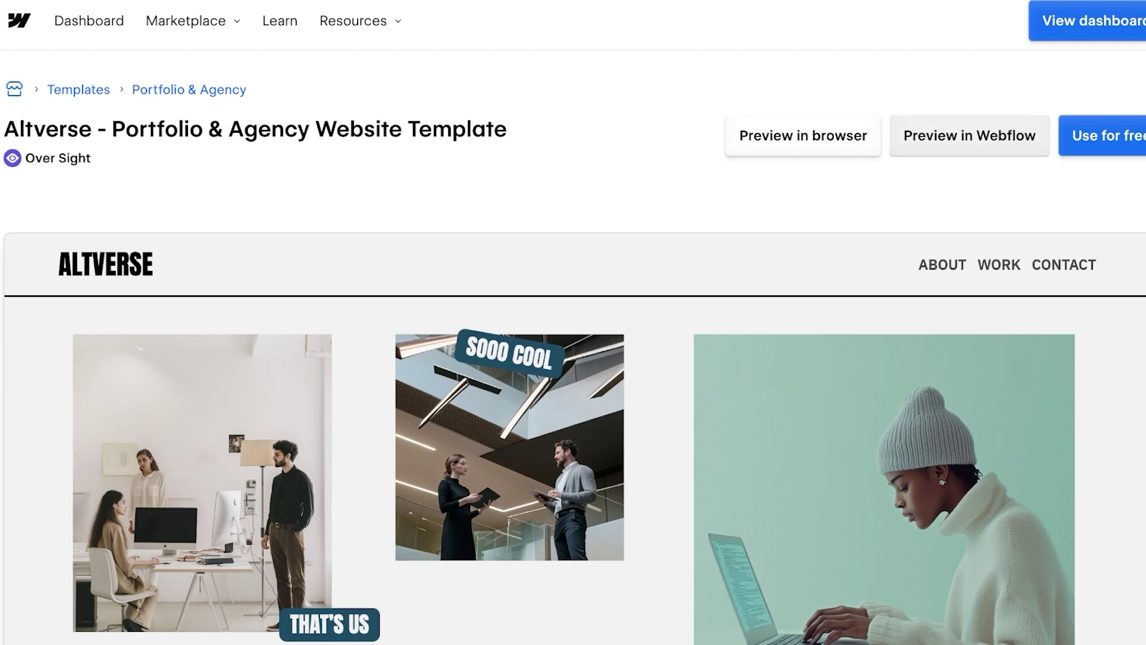
pyautogui.scroll(-15, 573, 346)
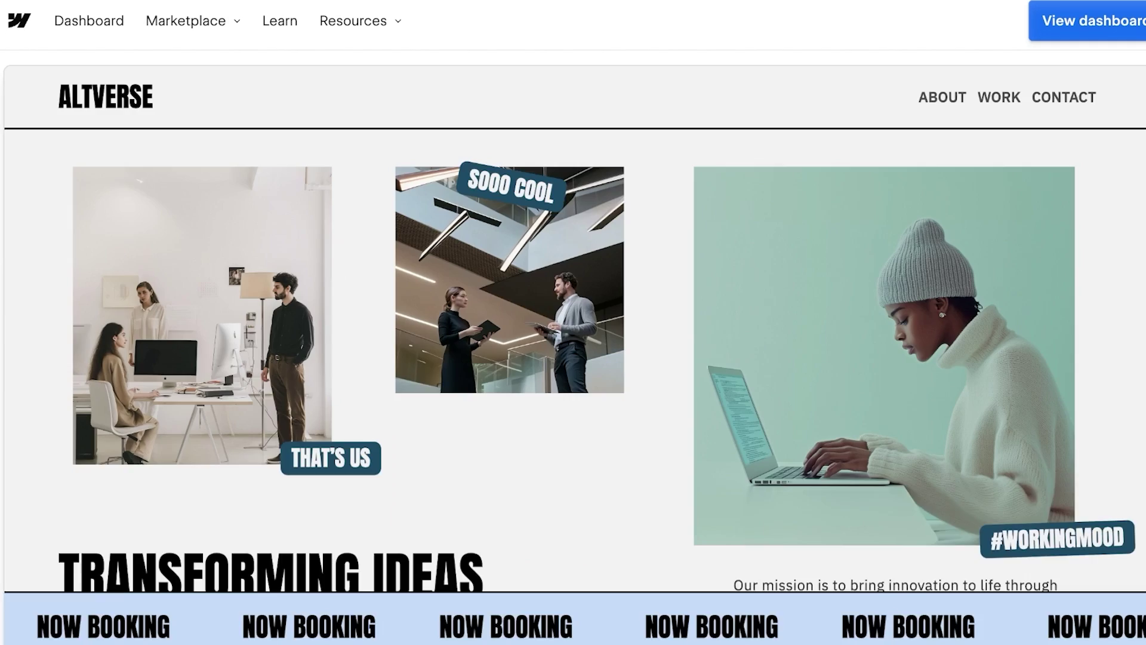
pyautogui.scroll(-5, 573, 346)
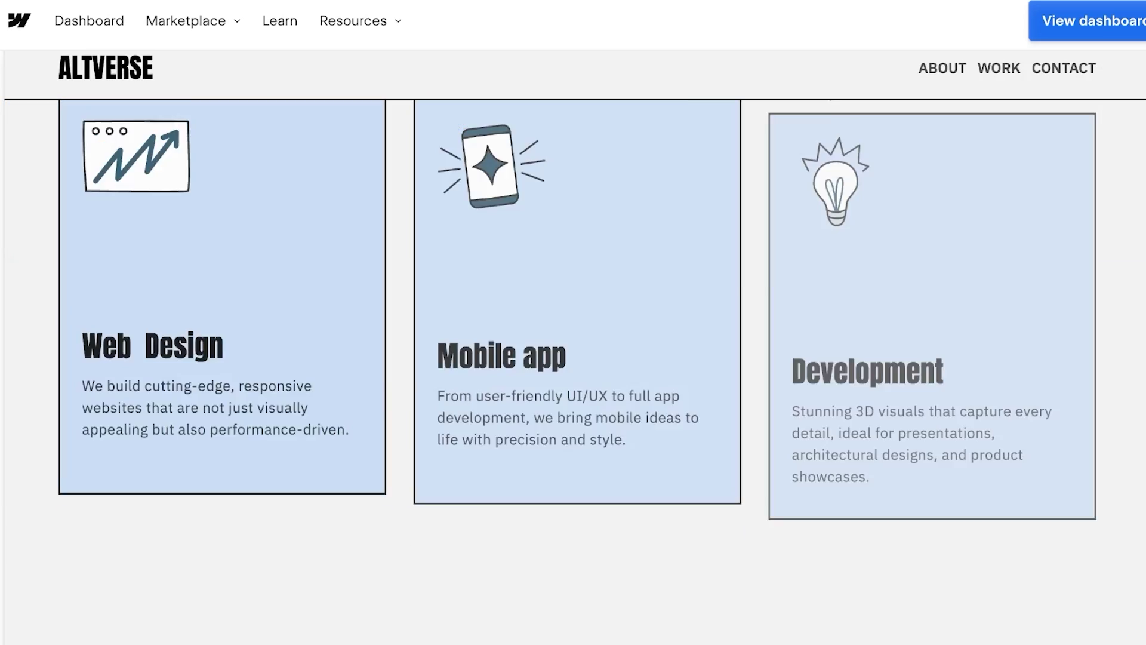
pyautogui.scroll(15, 574, 346)
pyautogui.scroll(3, 574, 346)
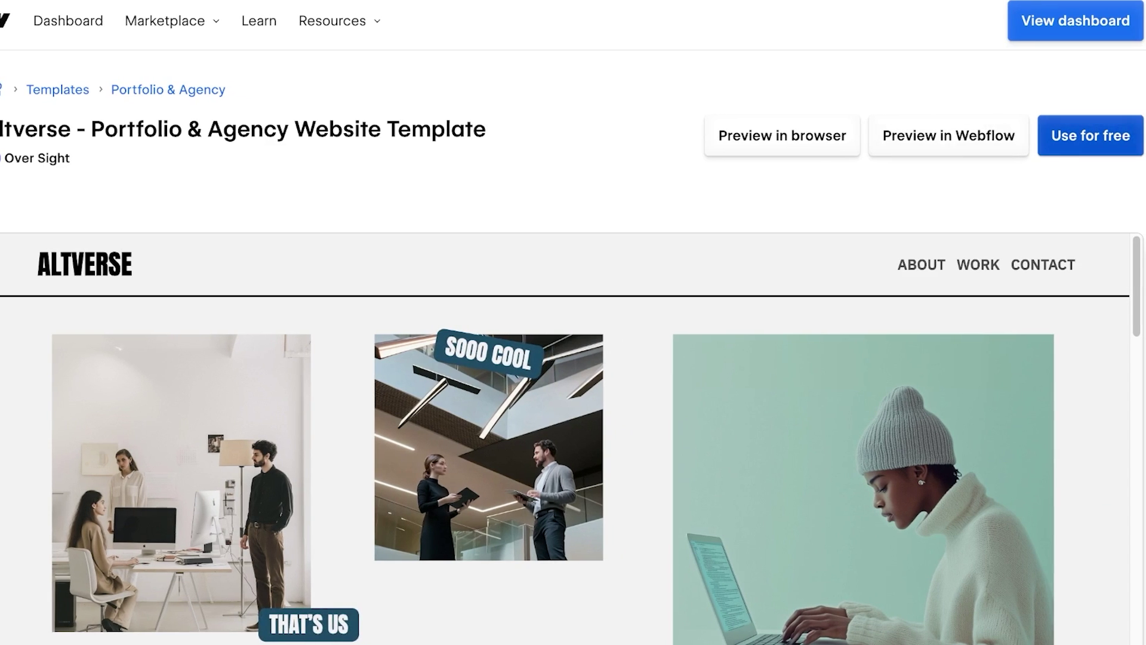
pyautogui.click(1091, 136)
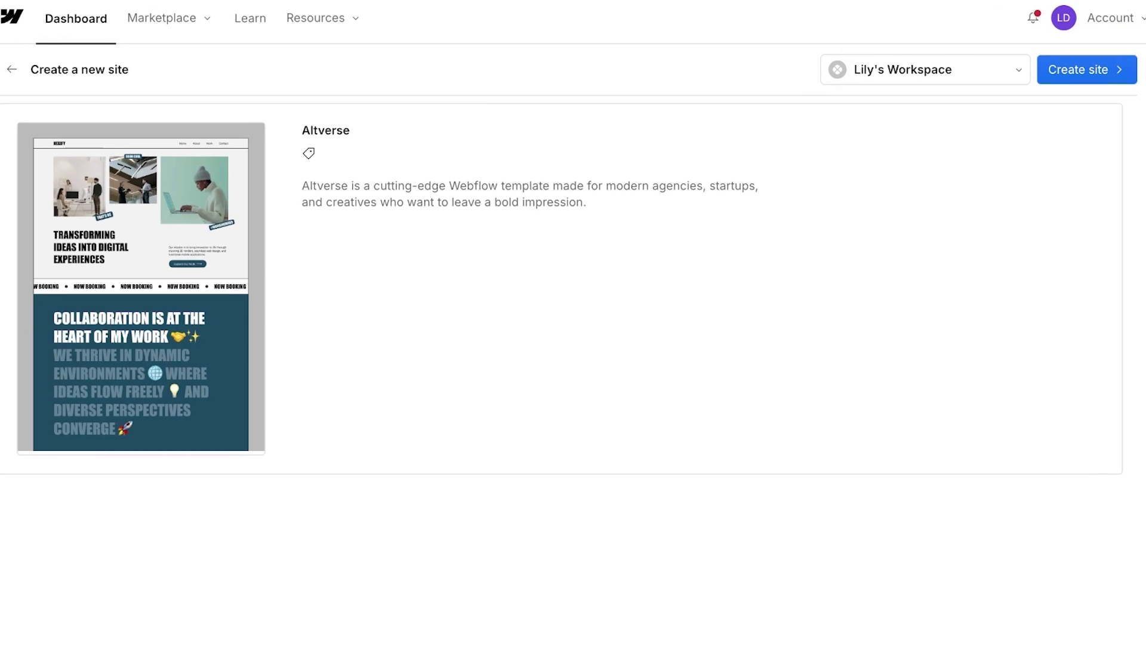
# Step: Create the Altverse site, replacing the default site name with the owner's full name
pyautogui.click(1086, 69)
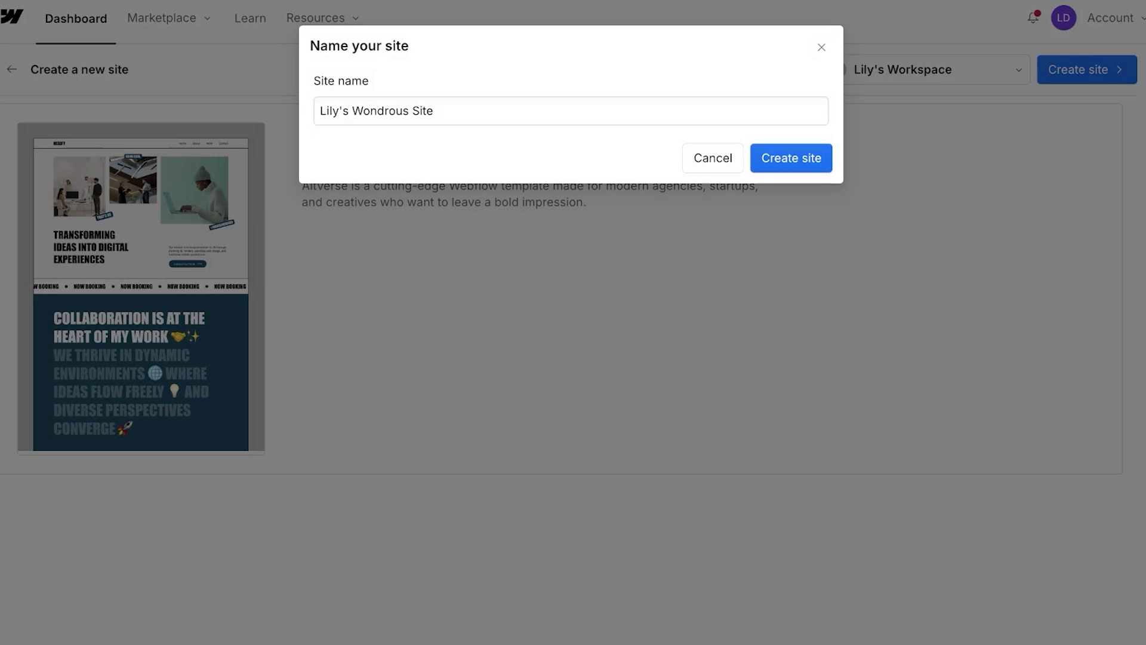
pyautogui.tripleClick(477, 111)
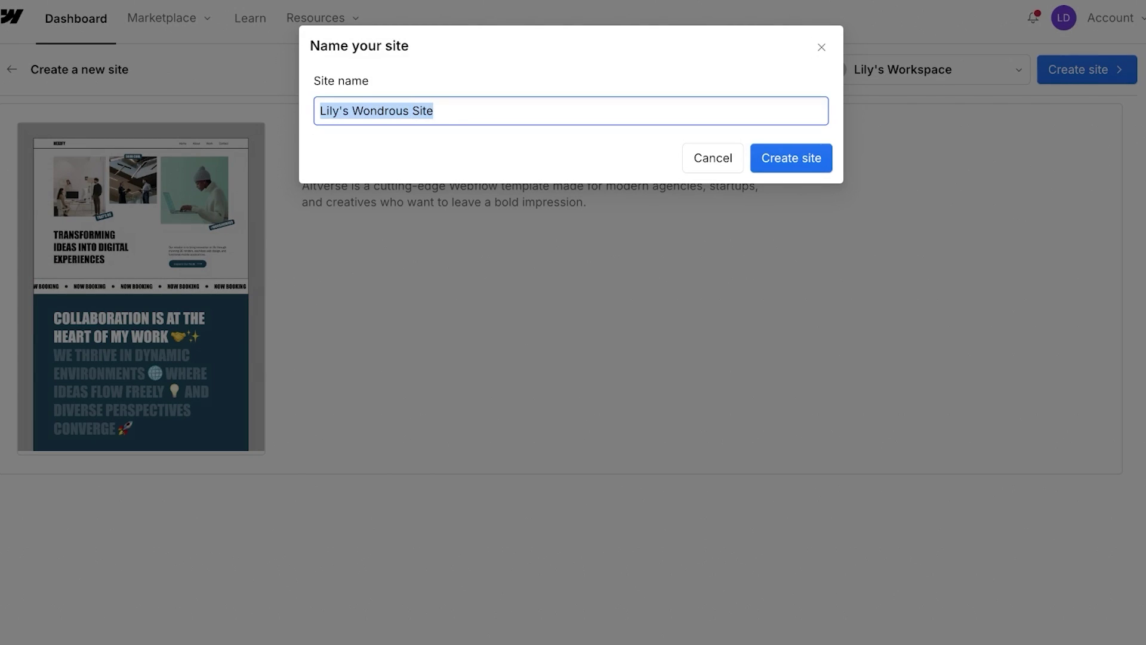
pyautogui.press('BackSpace')
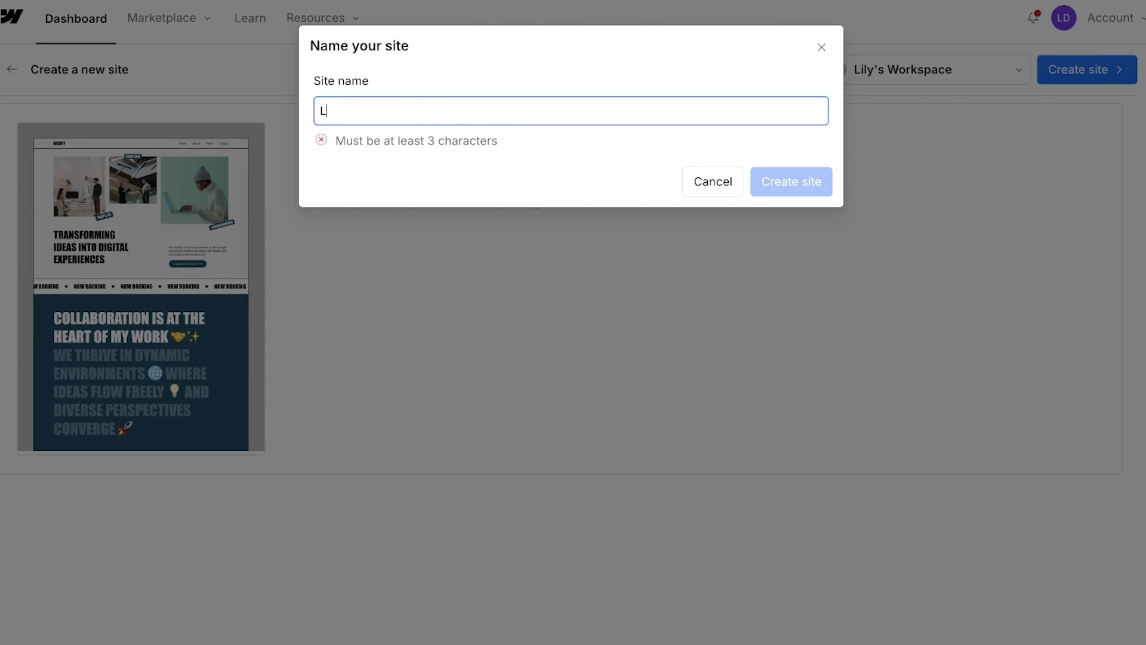
pyautogui.press('Return')
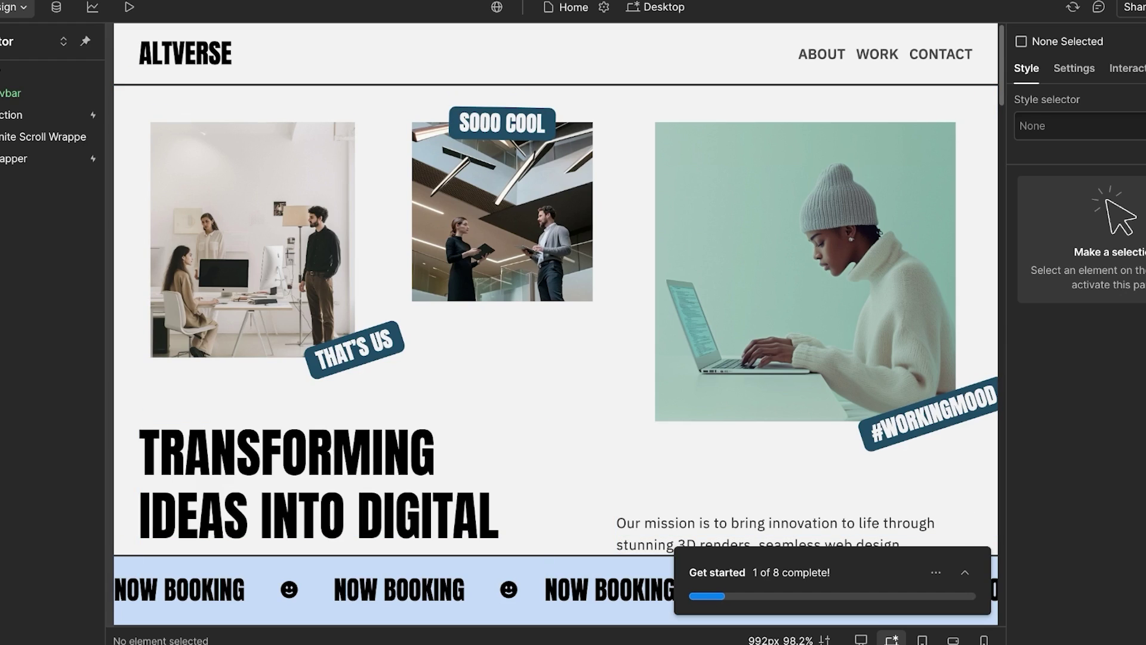
# Step: Start the 'Change colors, fonts, and classes' checklist step and dismiss its tutorial
pyautogui.click(964, 573)
pyautogui.click(806, 404)
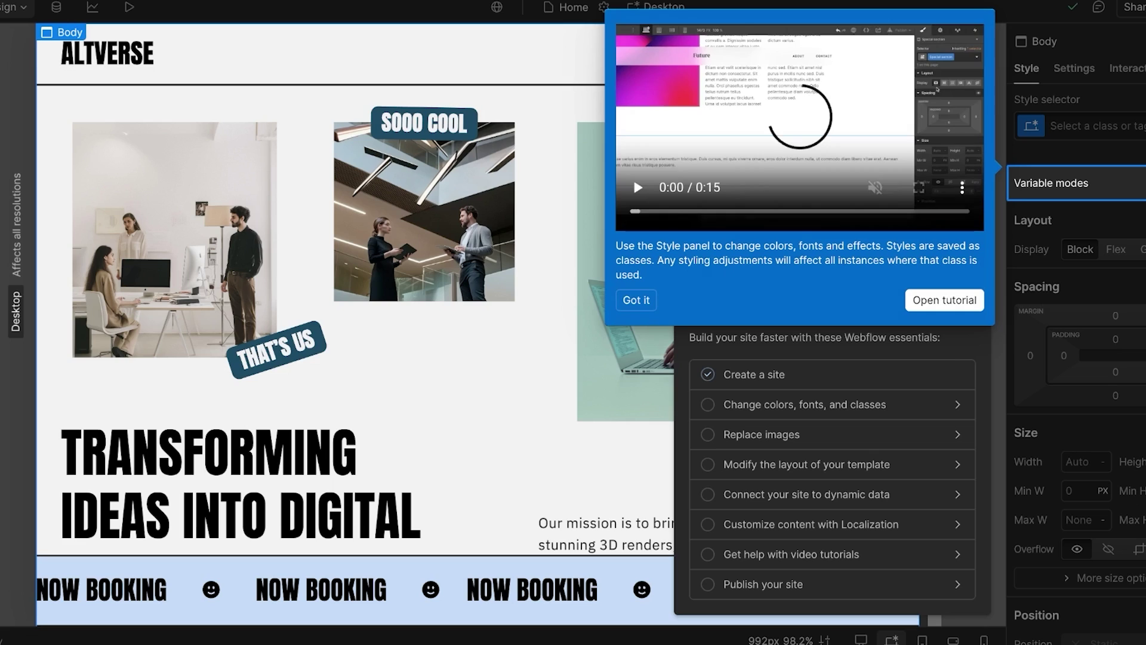
pyautogui.press('Escape')
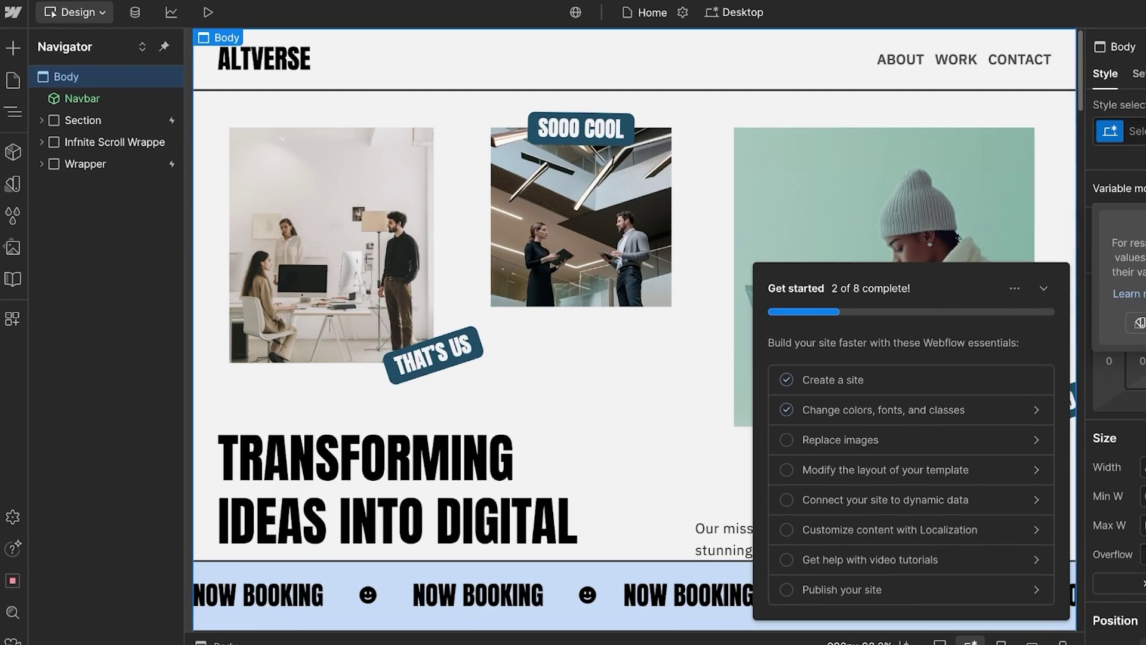
# Step: Create a new variable collection named 'pink'
pyautogui.click(12, 183)
pyautogui.click(274, 74)
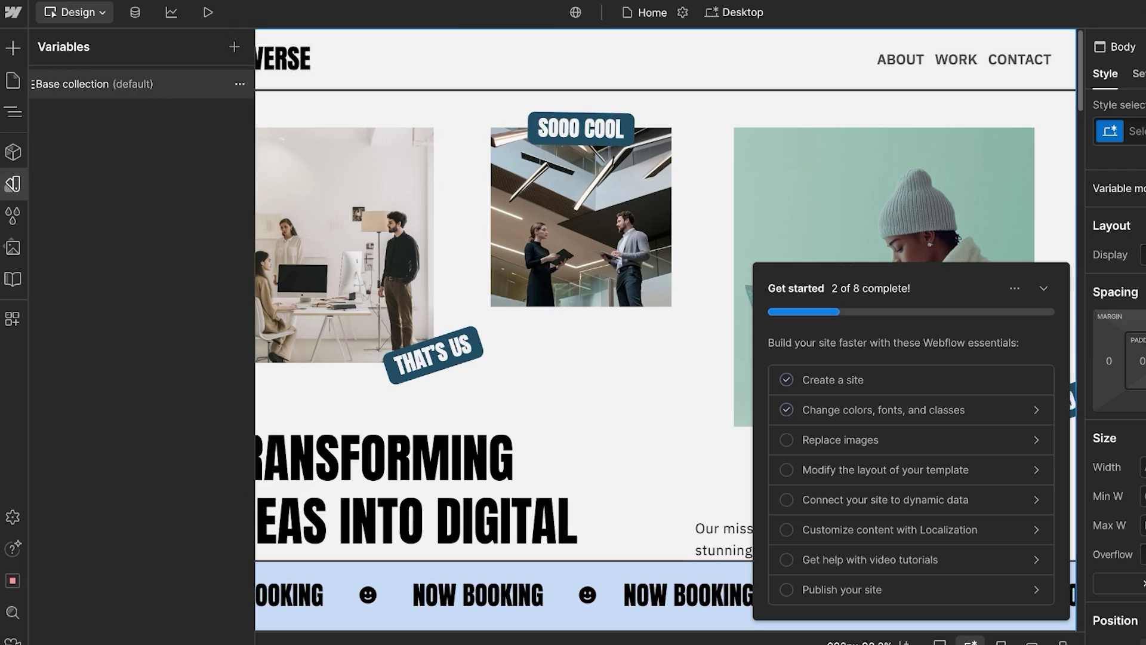
pyautogui.click(234, 46)
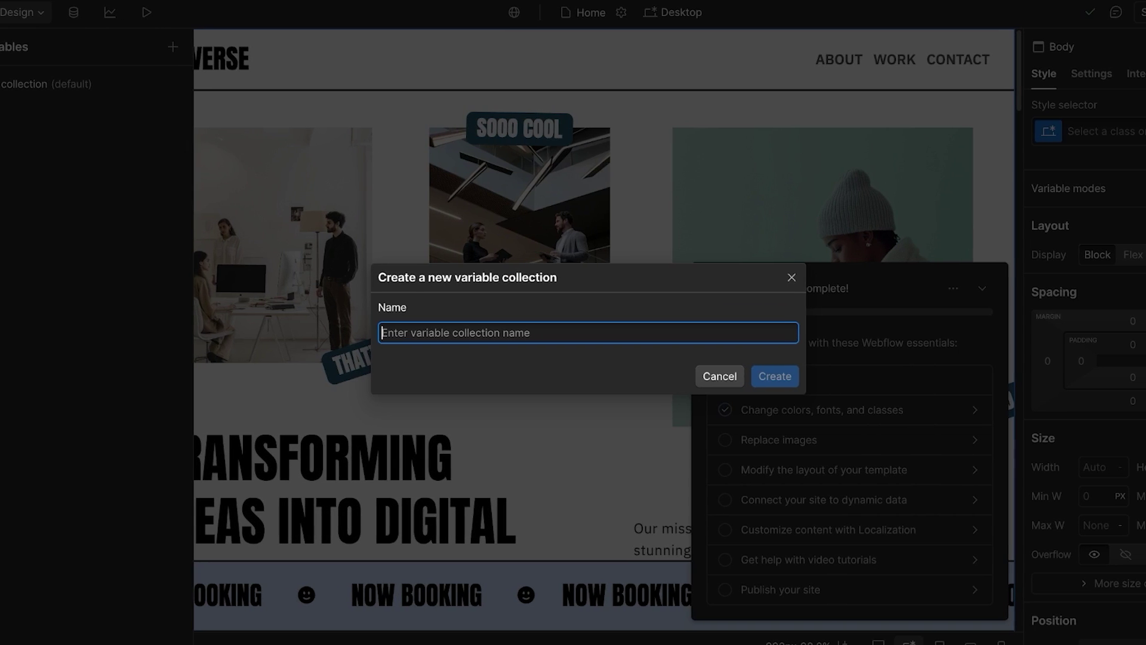
pyautogui.write('pink')
pyautogui.press('Return')
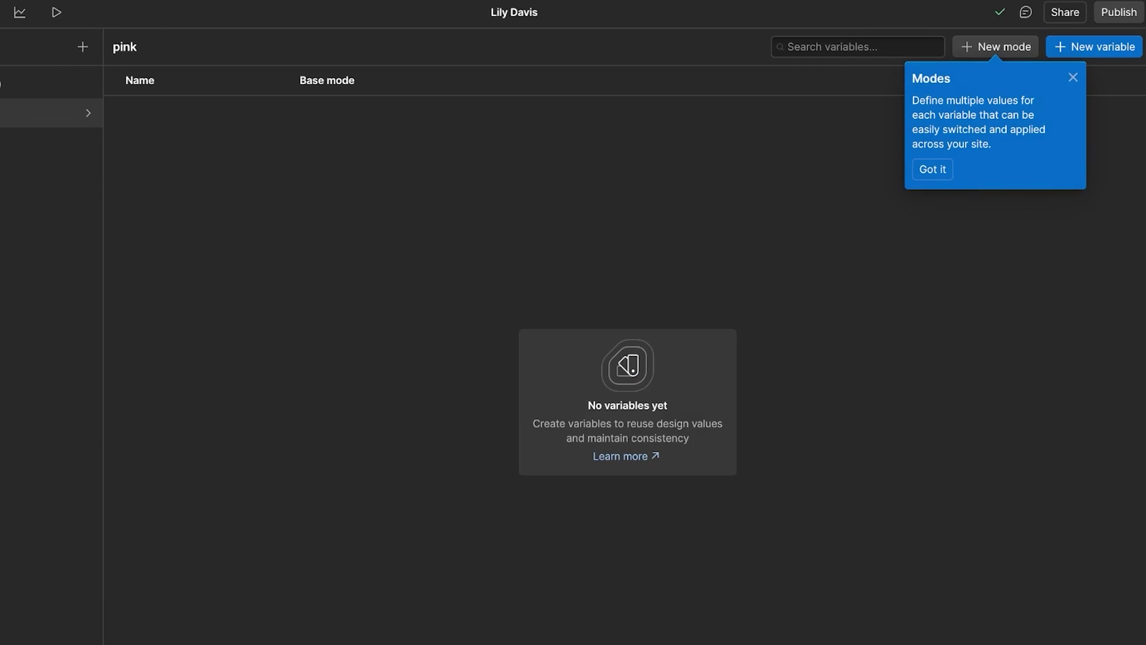
# Step: Add a colour variable named color set to pink #eb9bc5
pyautogui.click(1094, 47)
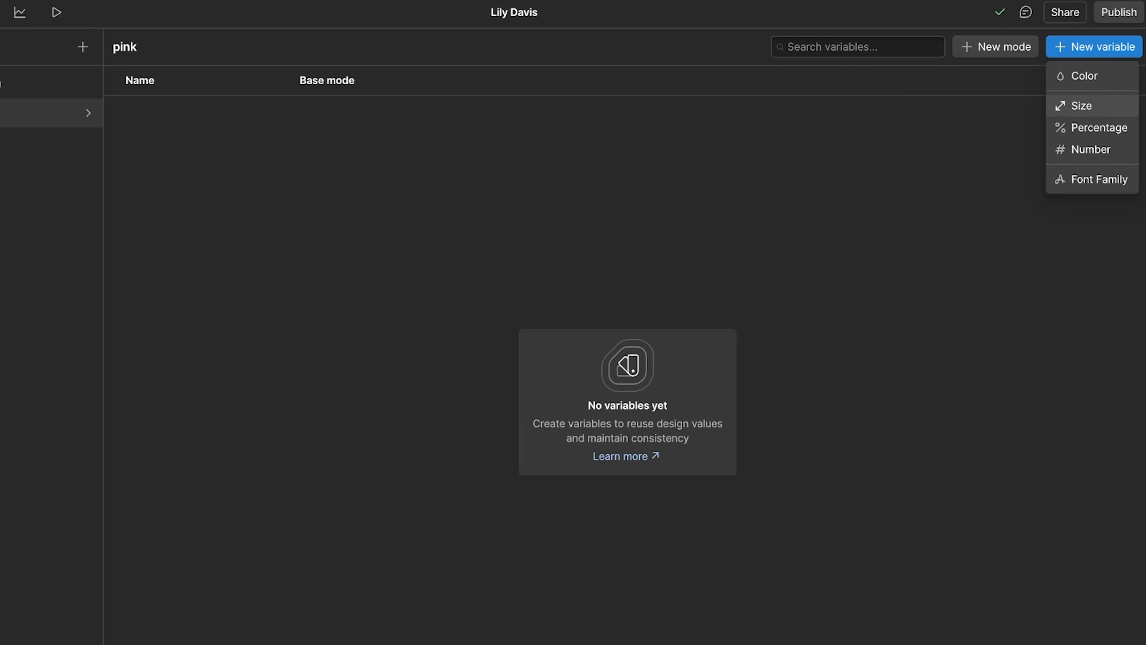
pyautogui.click(1074, 75)
pyautogui.press('Tab')
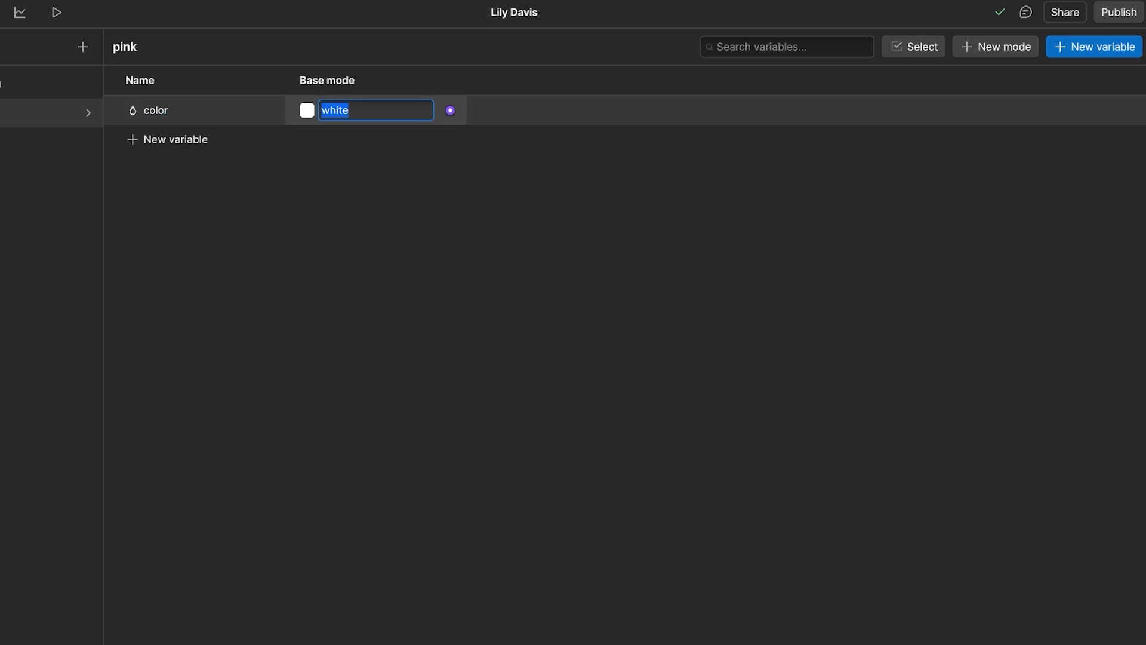
pyautogui.click(307, 110)
pyautogui.moveTo(340, 233); pyautogui.dragTo(398, 161)
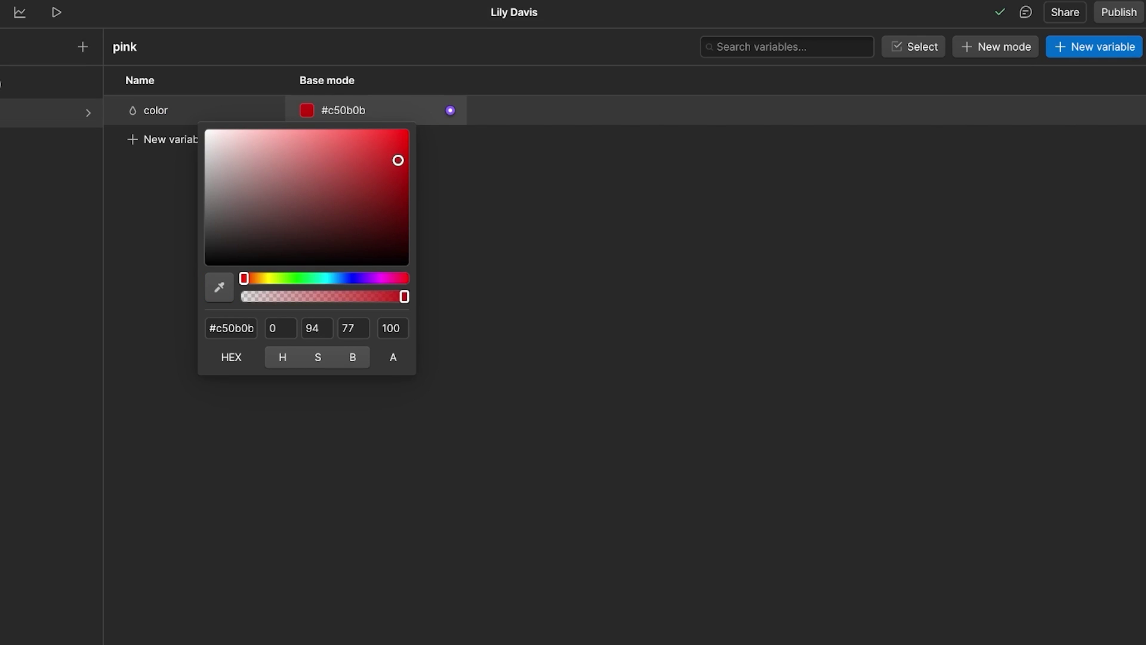
pyautogui.click(387, 278)
pyautogui.click(275, 140)
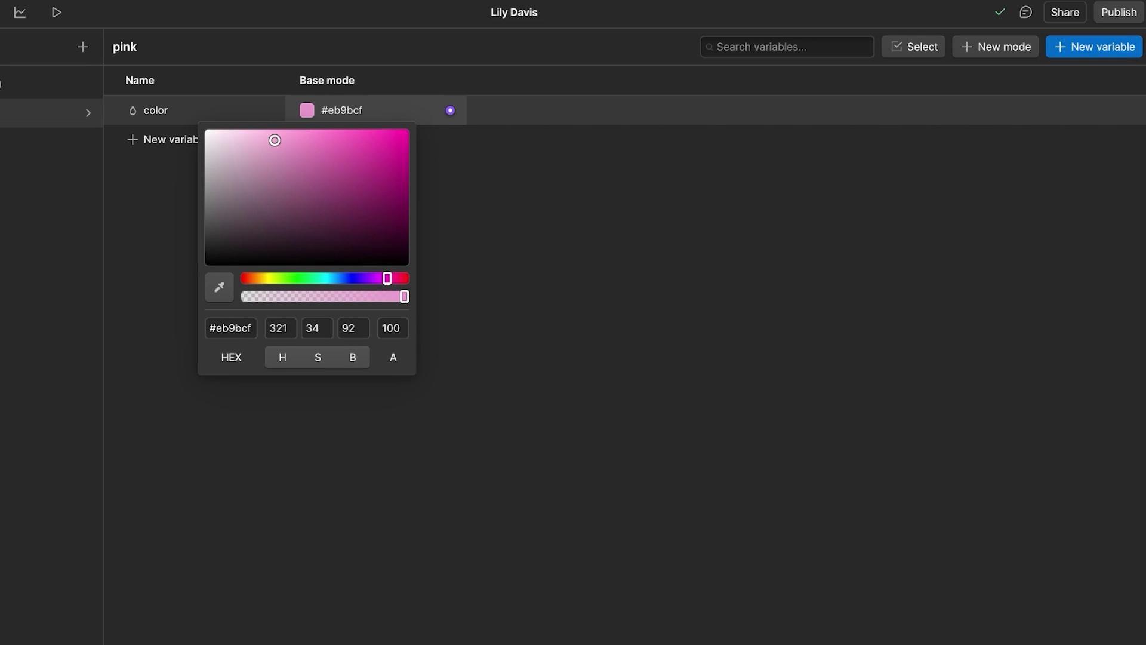
pyautogui.moveTo(388, 278); pyautogui.dragTo(394, 278)
# Step: Add a second colour variable, color-2, set to muted pink #c46f99
pyautogui.click(168, 139)
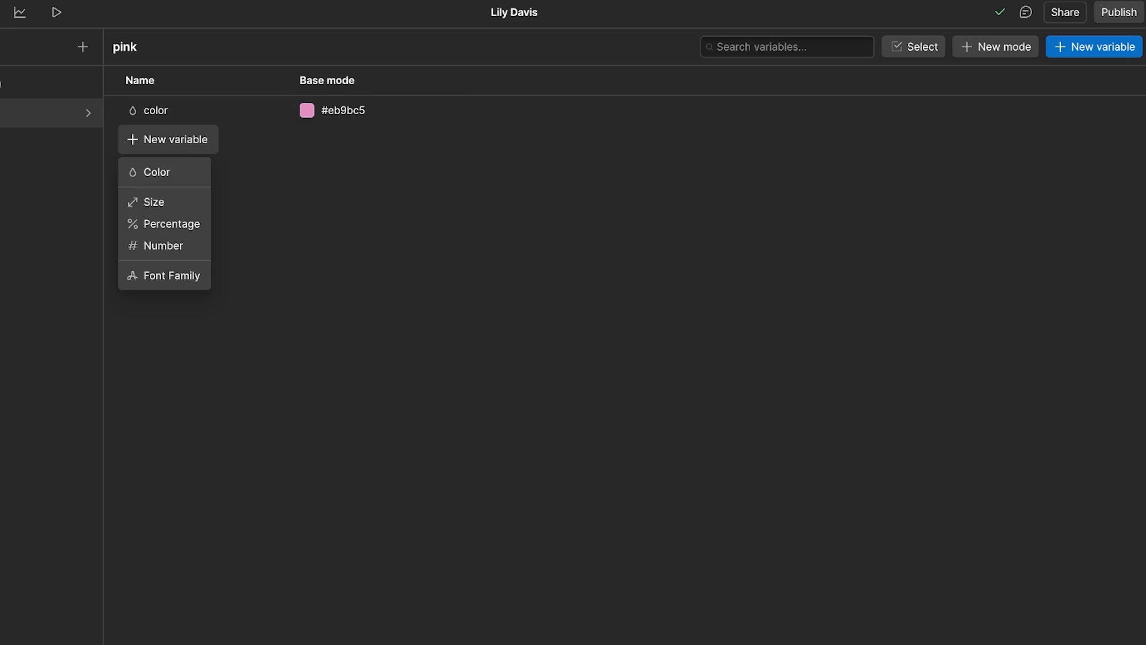
pyautogui.click(157, 172)
pyautogui.click(307, 139)
pyautogui.click(347, 186)
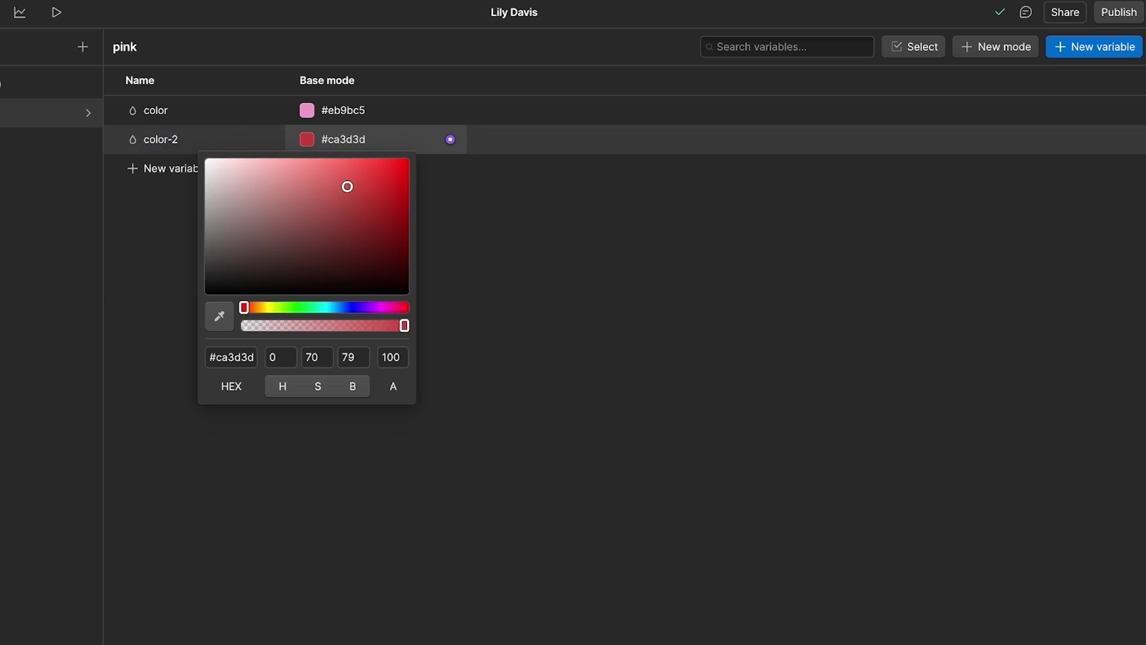
pyautogui.moveTo(347, 186); pyautogui.dragTo(346, 179)
pyautogui.moveTo(397, 307); pyautogui.dragTo(391, 307)
pyautogui.moveTo(346, 180); pyautogui.dragTo(294, 190)
pyautogui.click(162, 221)
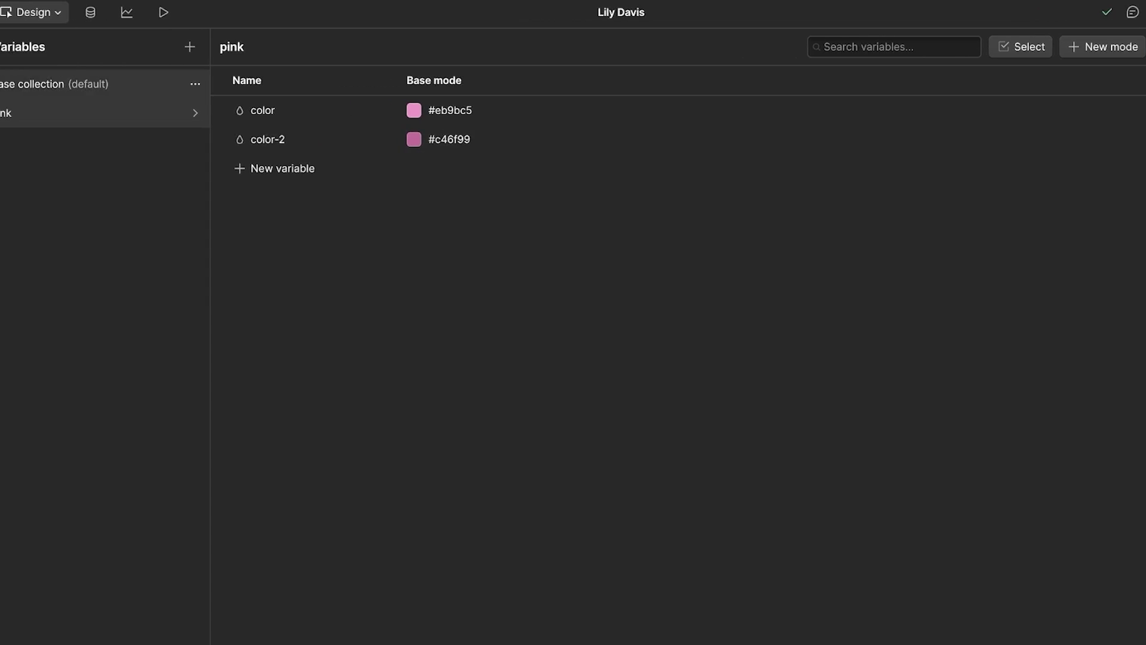
pyautogui.click(13, 80)
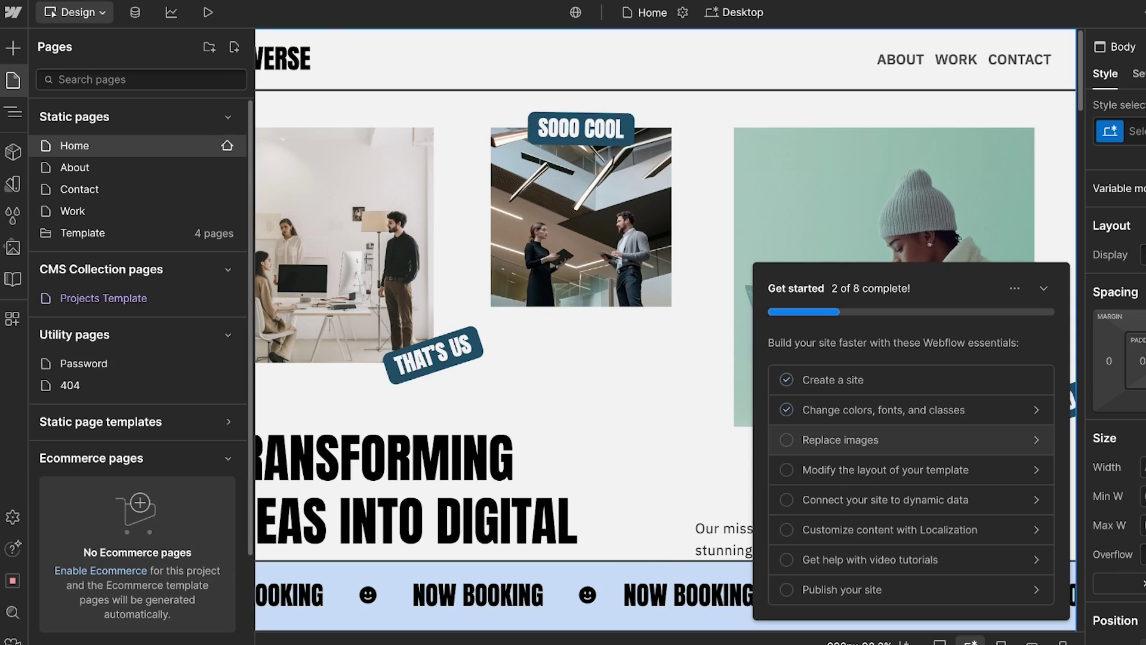
# Step: Delete the first hero office photo, keeping the That's Us tag, and select the second hero image
pyautogui.click(896, 439)
pyautogui.click(264, 327)
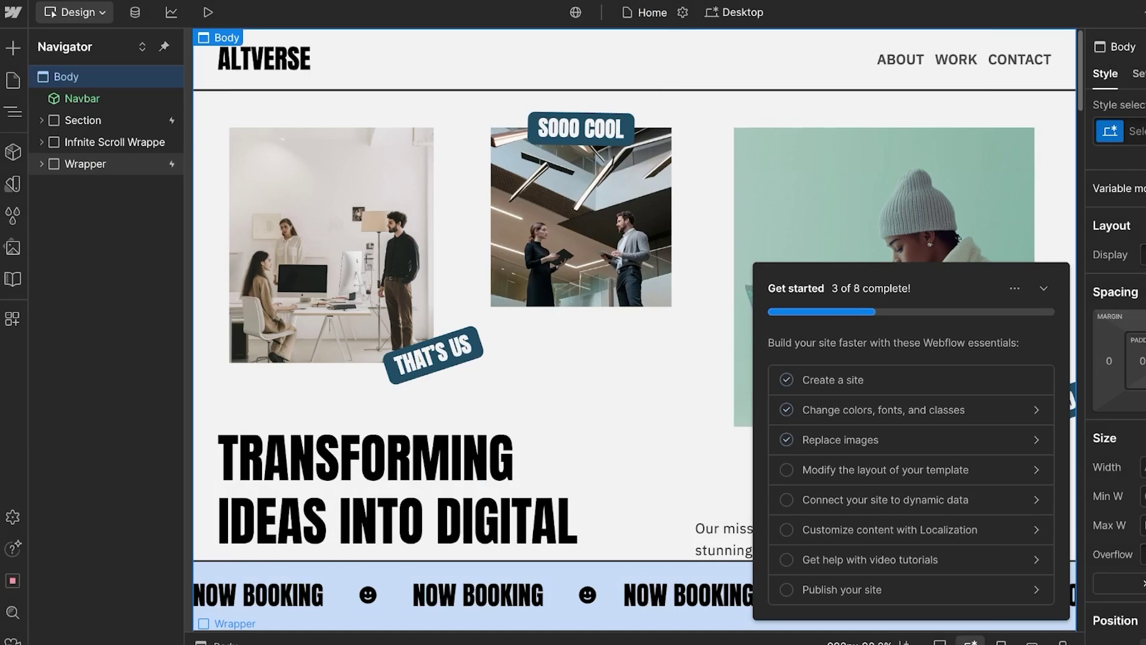
pyautogui.click(331, 245)
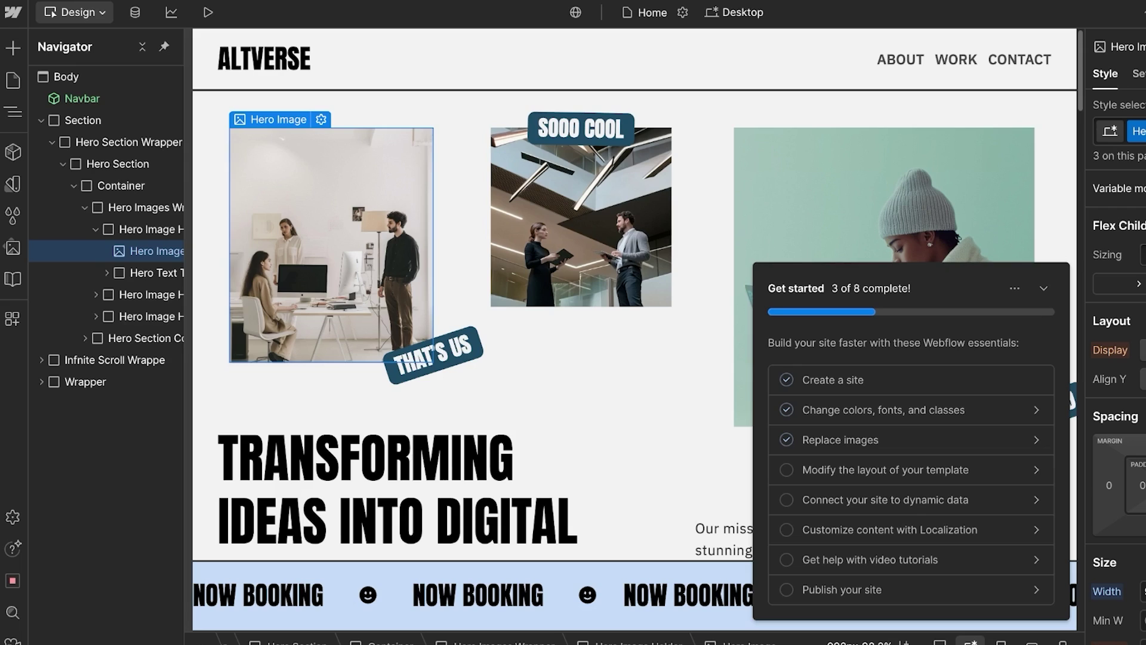
pyautogui.press('Delete')
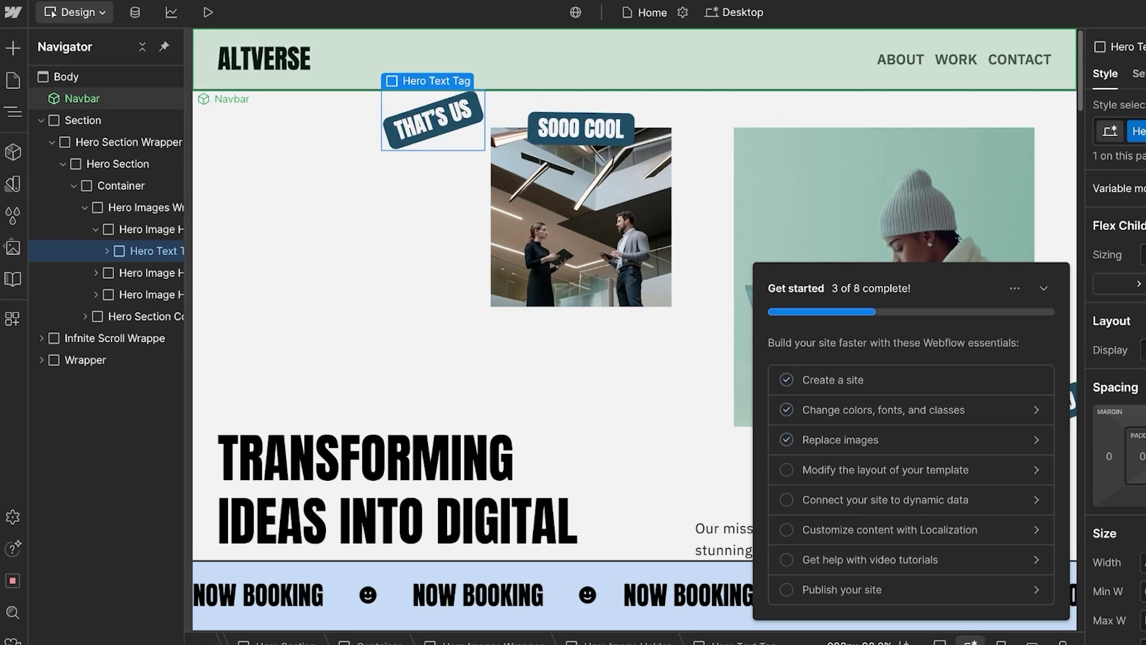
pyautogui.click(581, 216)
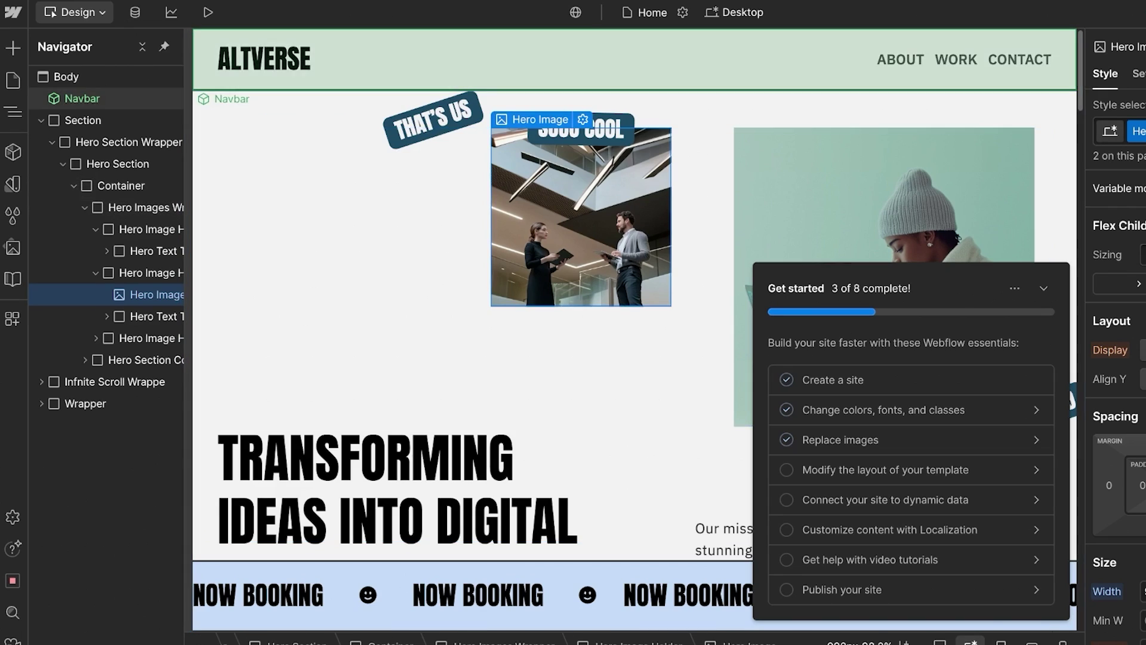
# Step: Set the second hero image's source to Hero Images (1).jpg from the site's assets
pyautogui.click(582, 119)
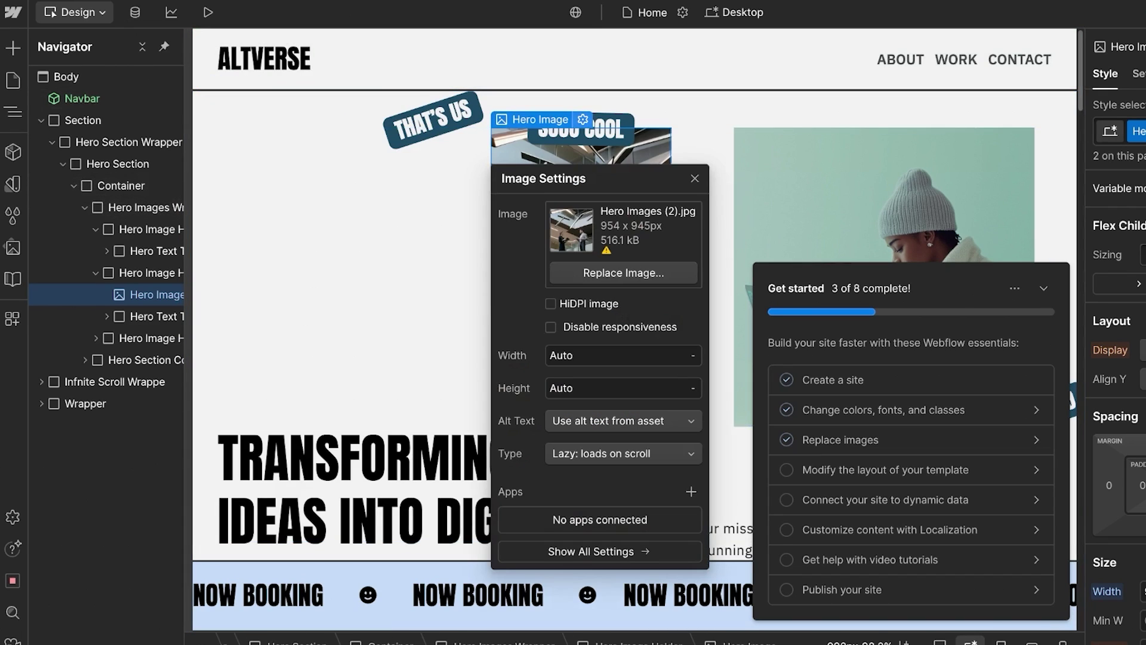
pyautogui.click(623, 273)
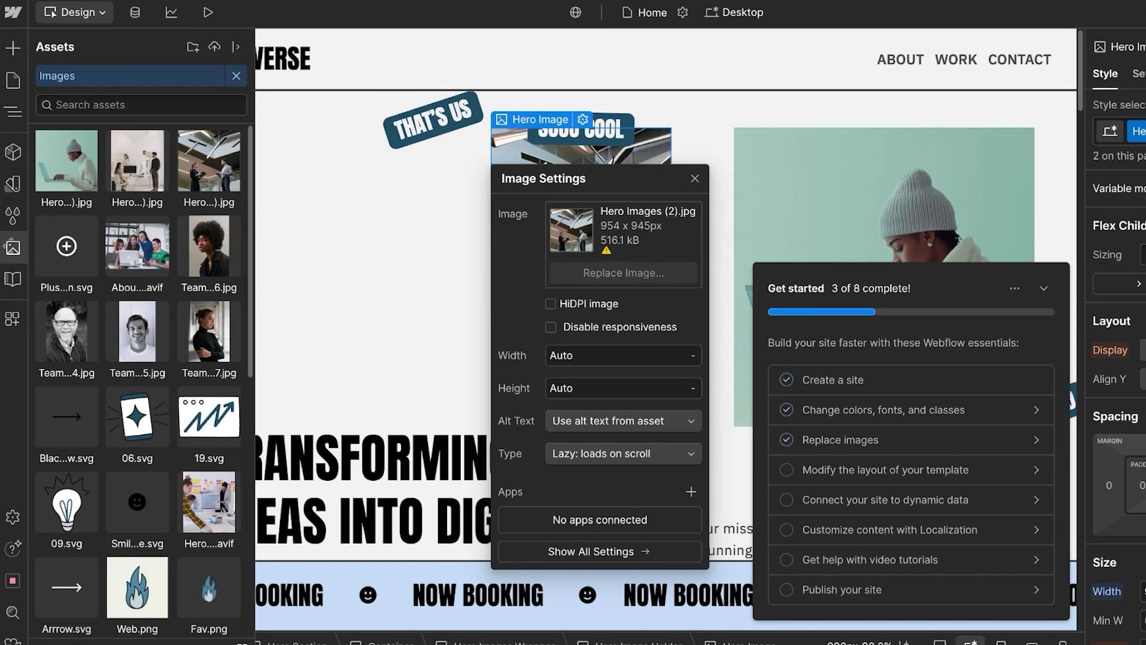
pyautogui.scroll(-10, 137, 382)
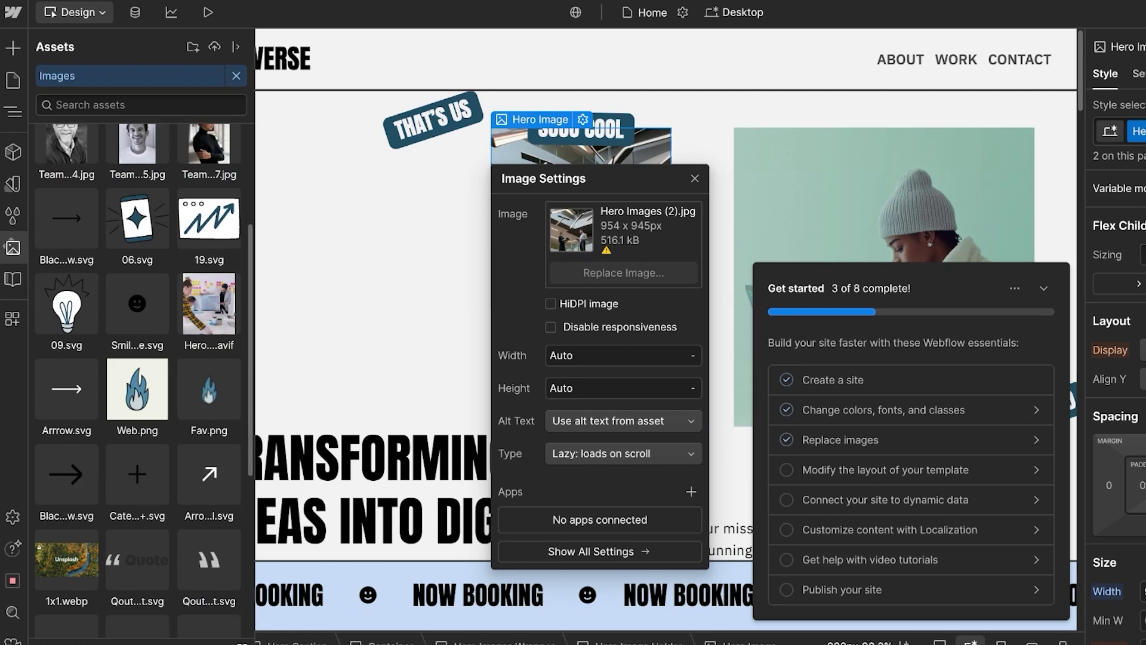
pyautogui.scroll(10, 137, 245)
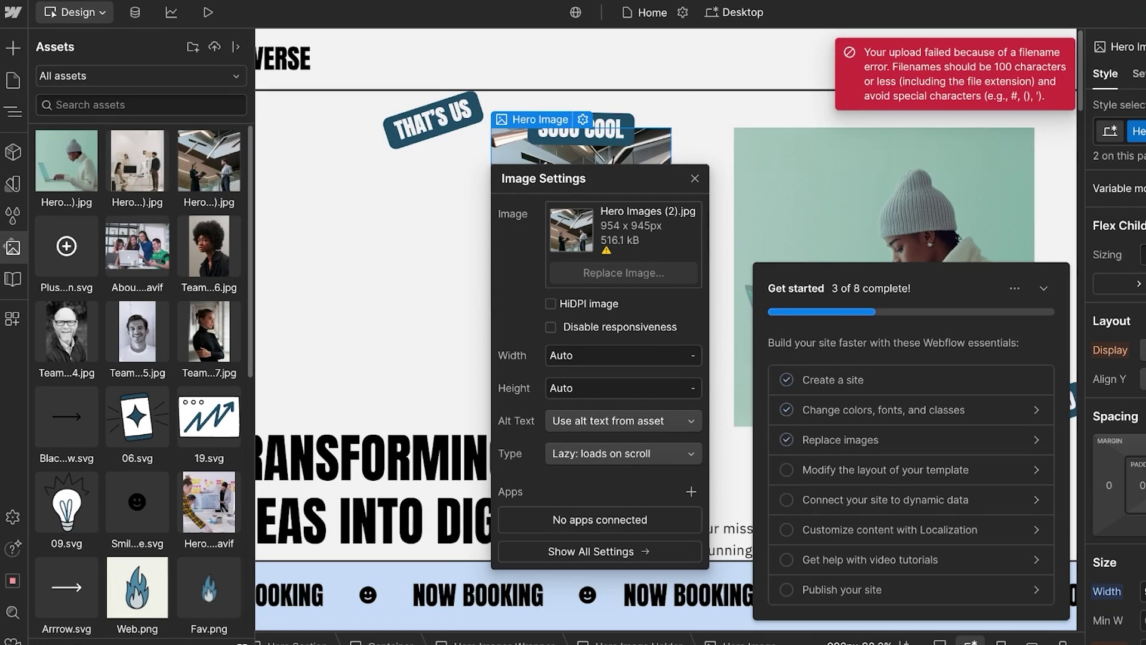
pyautogui.click(137, 165)
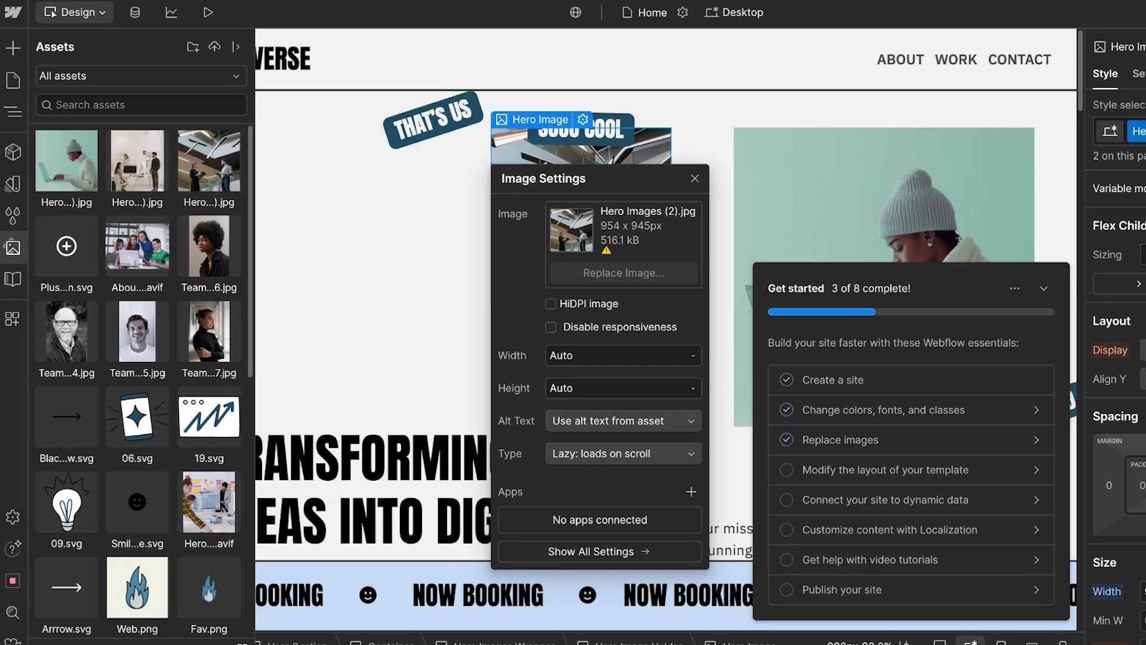
pyautogui.click(63, 164)
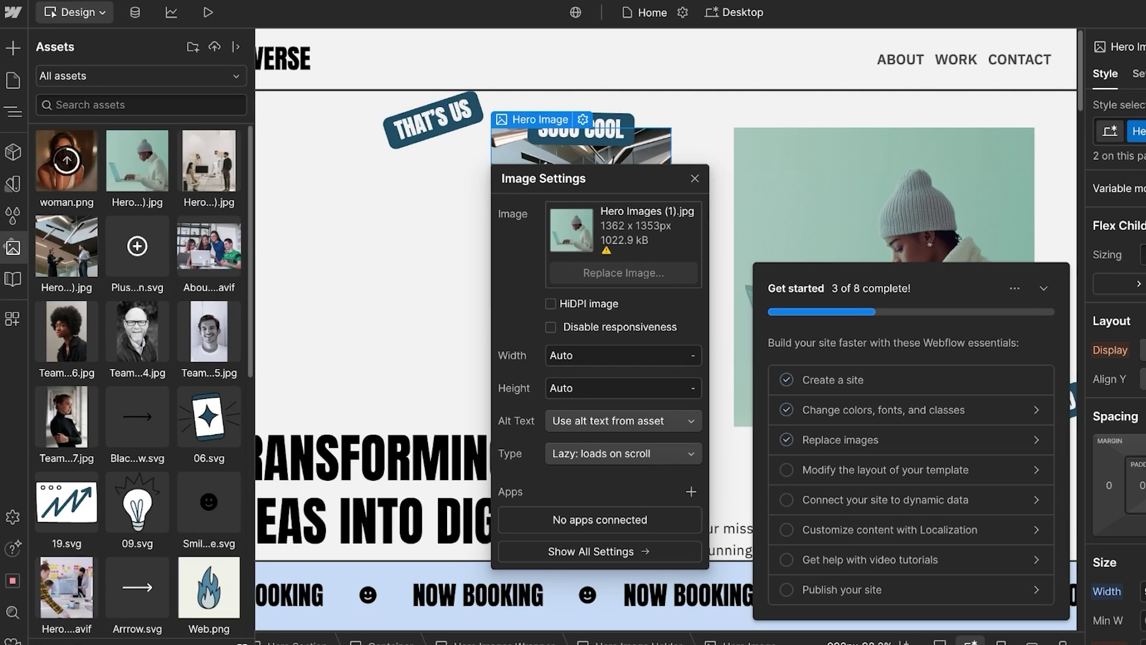
# Step: Undo the recent hero image and layout changes back to the original hero
pyautogui.hotkey('ctrl', 'z')
pyautogui.hotkey('ctrl', 'z')
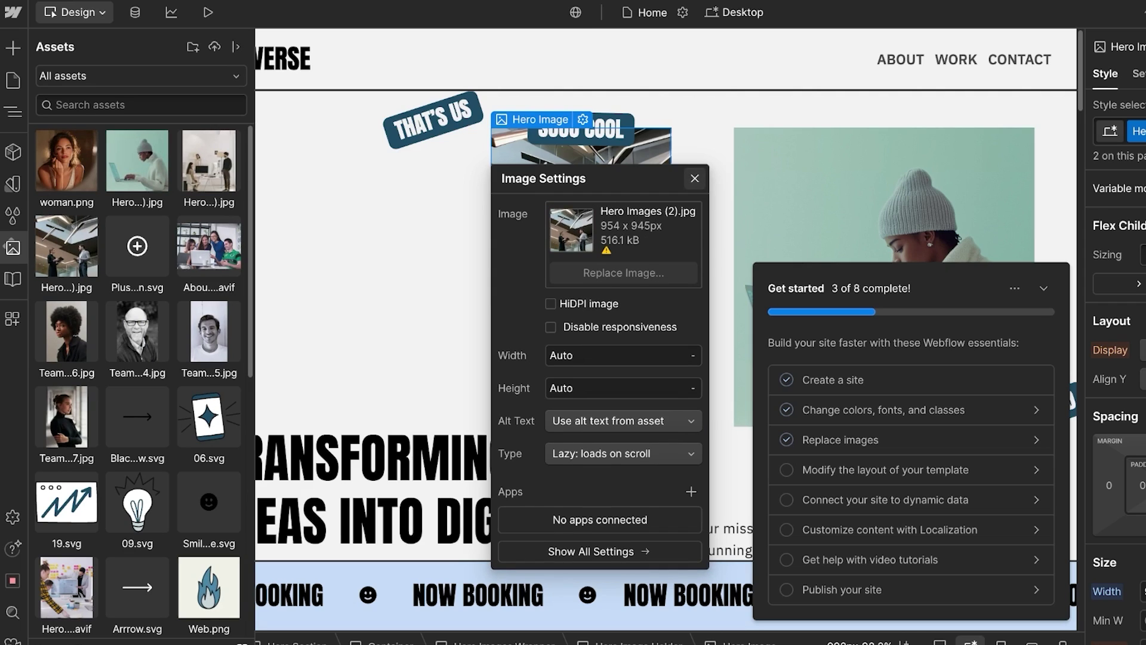
pyautogui.press('Escape')
pyautogui.press('z')
pyautogui.hotkey('ctrl', 'z')
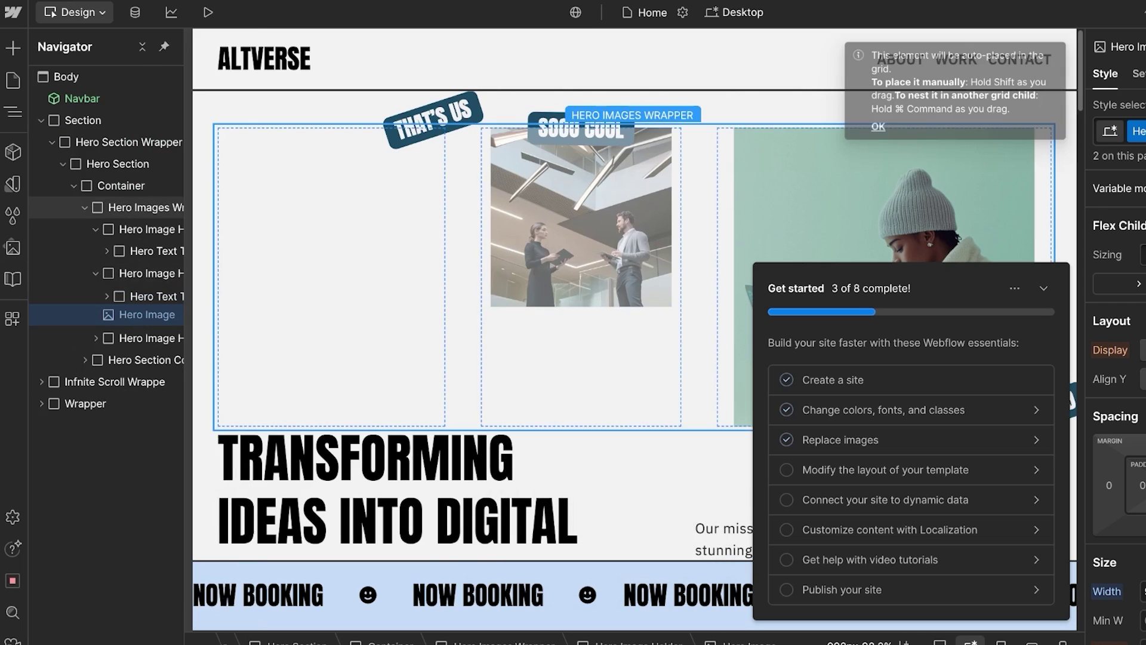
pyautogui.hotkey('ctrl', 'z')
pyautogui.hotkey('ctrl', 'z')
pyautogui.hotkey('ctrl', 'z')
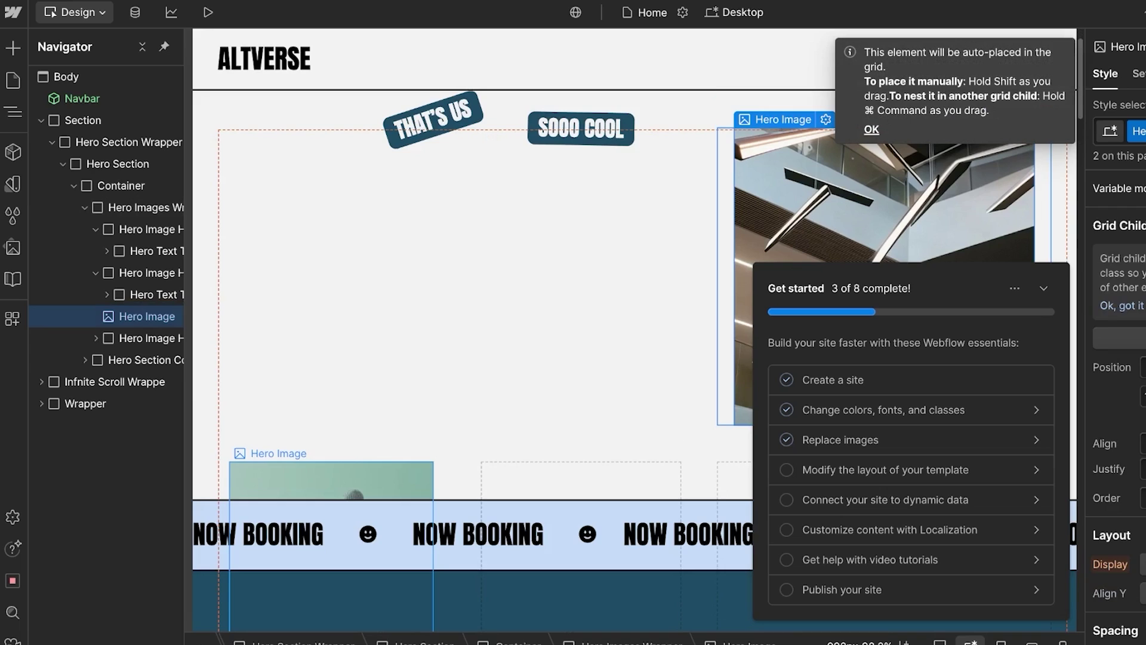
pyautogui.hotkey('ctrl', 'z')
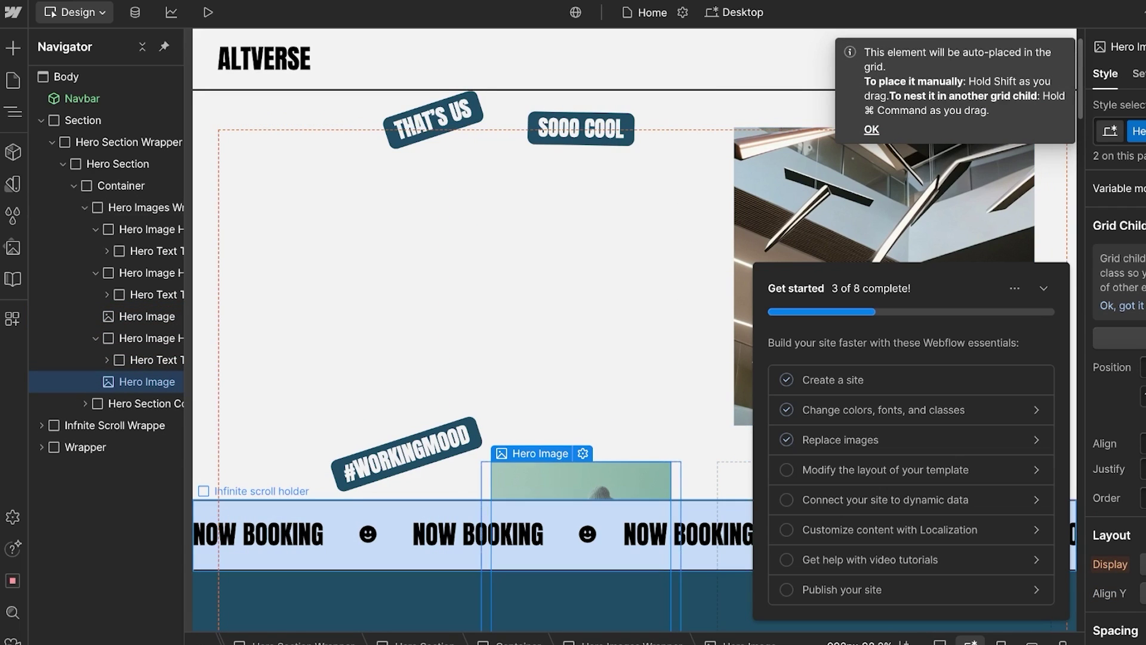
pyautogui.hotkey('ctrl', 'z')
pyautogui.hotkey('ctrl', 'z')
pyautogui.hotkey('ctrl', 'z')
pyautogui.hotkey('ctrl', 'z')
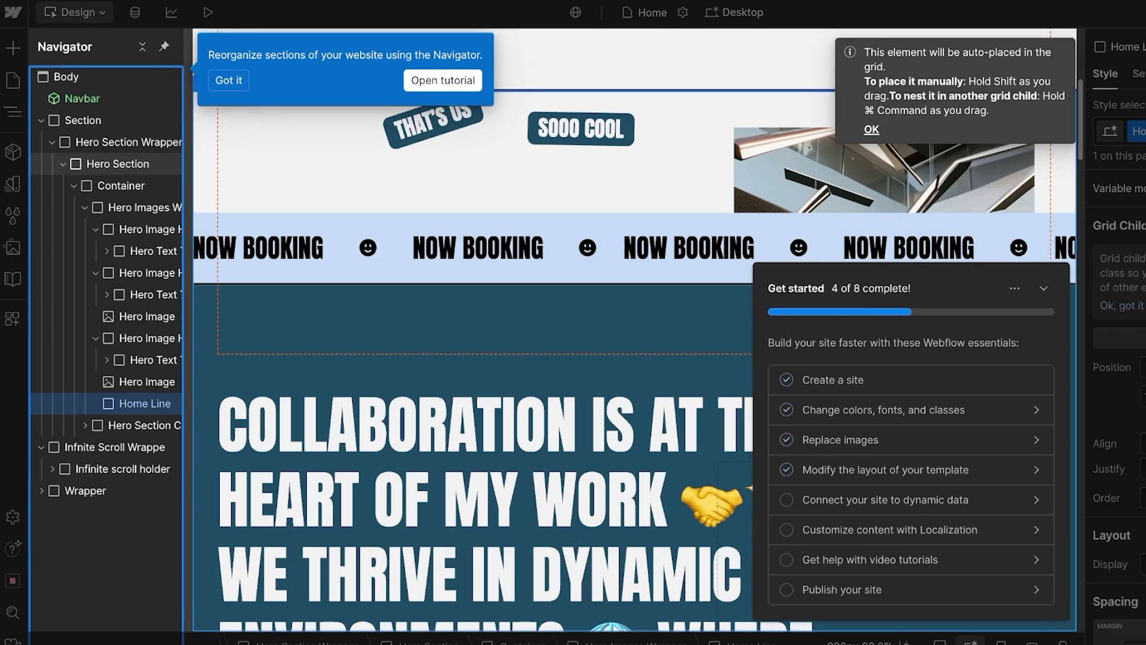
# Step: Delete the Hero Image element from the hero via the Navigator
pyautogui.click(118, 164)
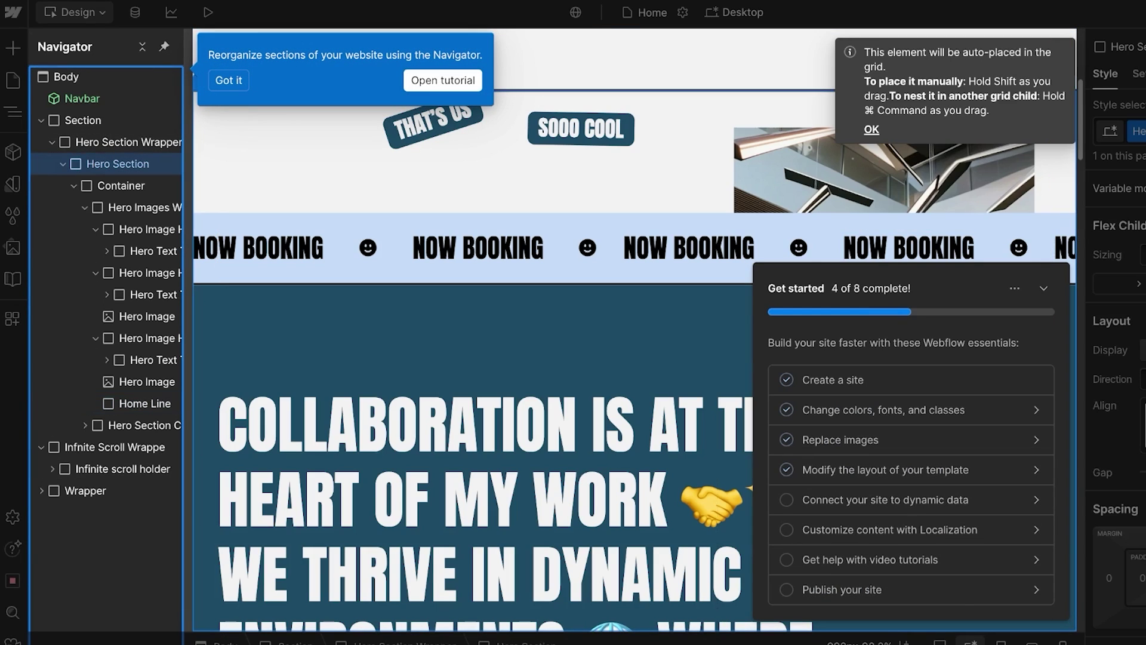
pyautogui.click(228, 80)
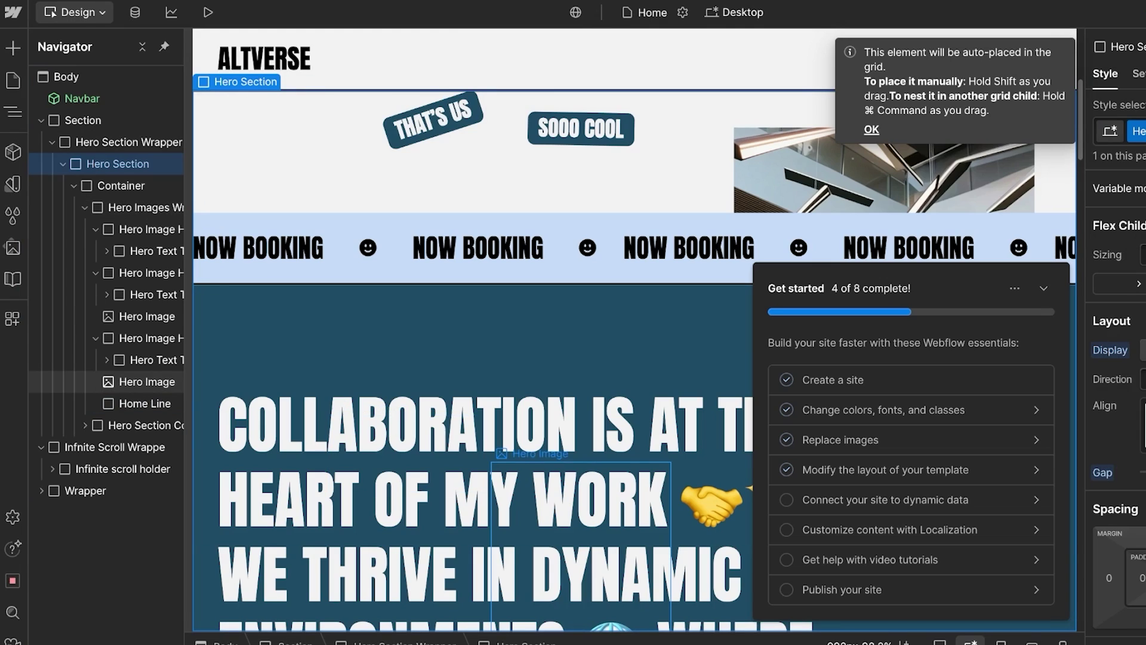
pyautogui.click(147, 382)
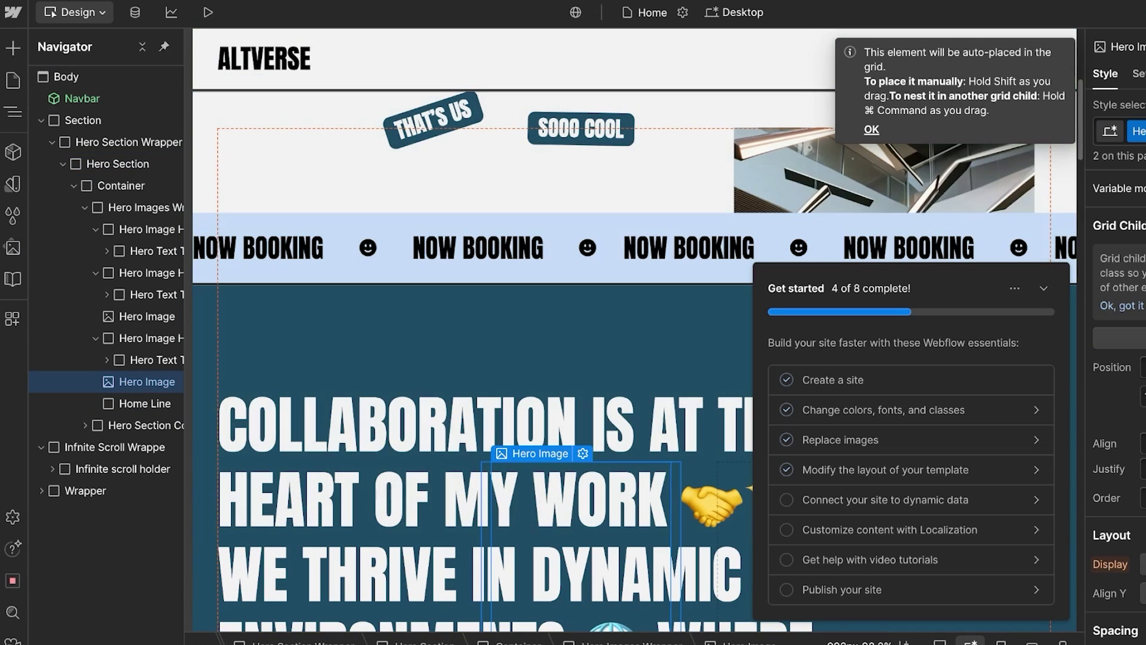
pyautogui.rightClick(153, 382)
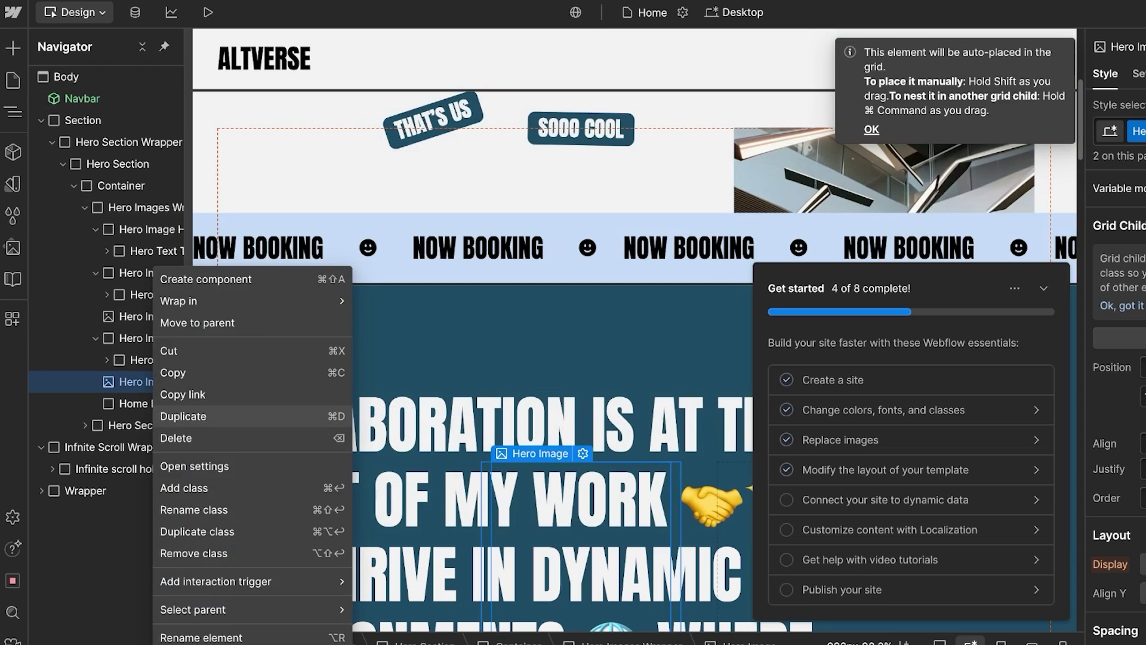
pyautogui.click(177, 438)
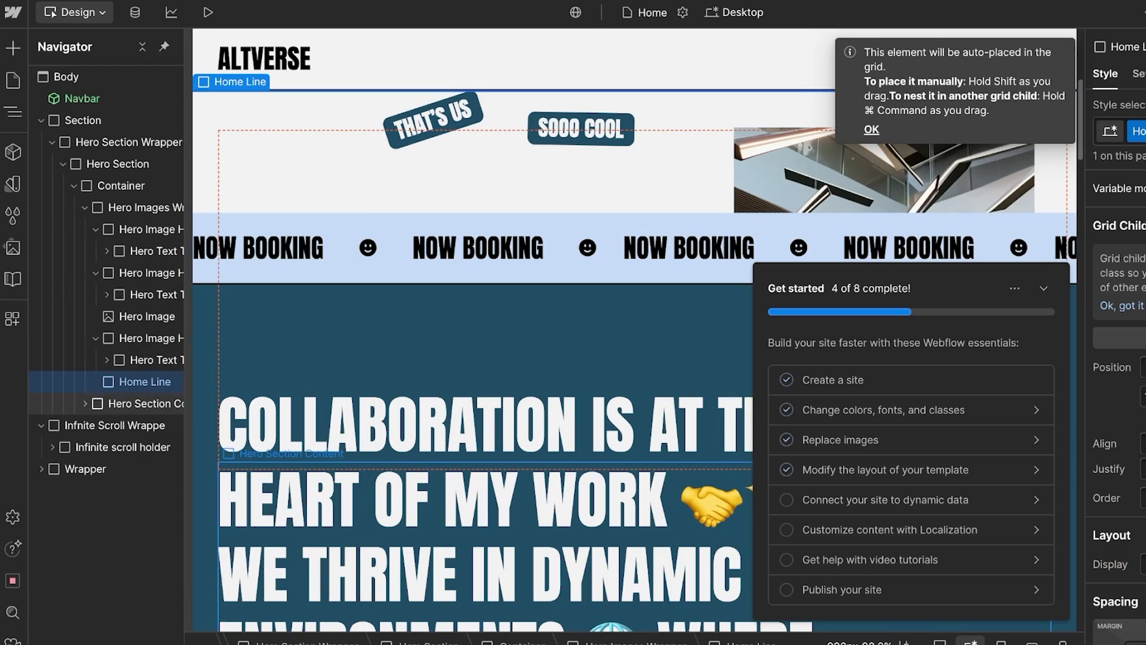
# Step: Move Home Line and Hero Section Content into the Hero Image Holders
pyautogui.hscroll(1, 131, 394)
pyautogui.click(145, 361)
pyautogui.moveTo(128, 379); pyautogui.dragTo(143, 295)
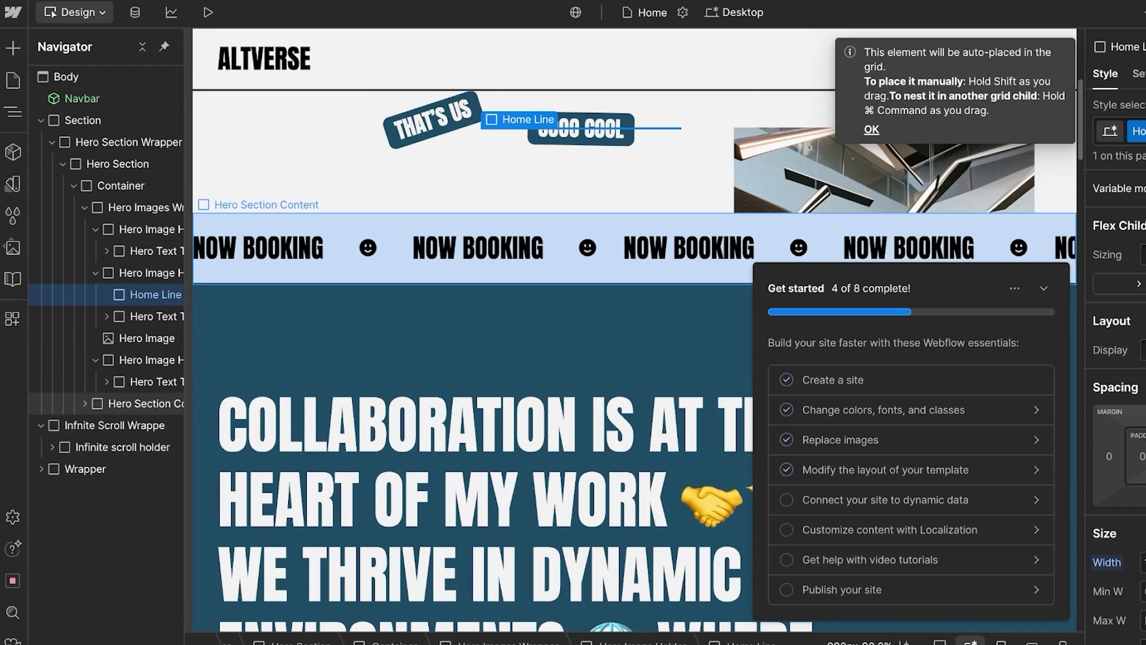
pyautogui.moveTo(146, 403); pyautogui.dragTo(143, 381)
pyautogui.scroll(-12, 573, 239)
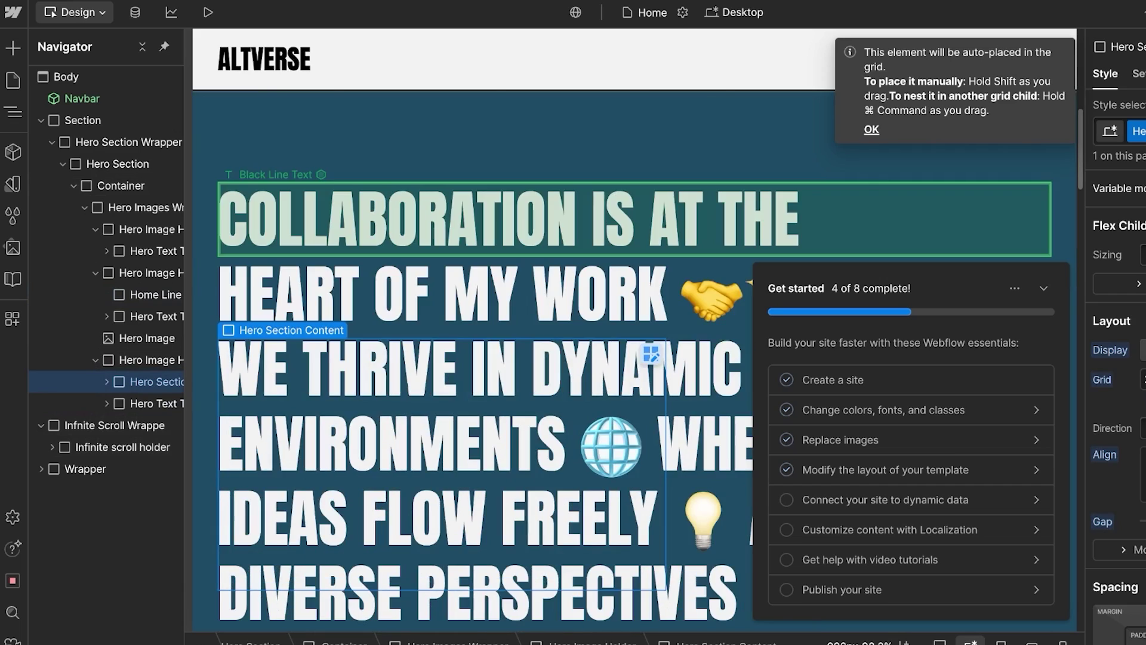
# Step: Open the CMS and view the Projects collection's 7 items
pyautogui.click(885, 500)
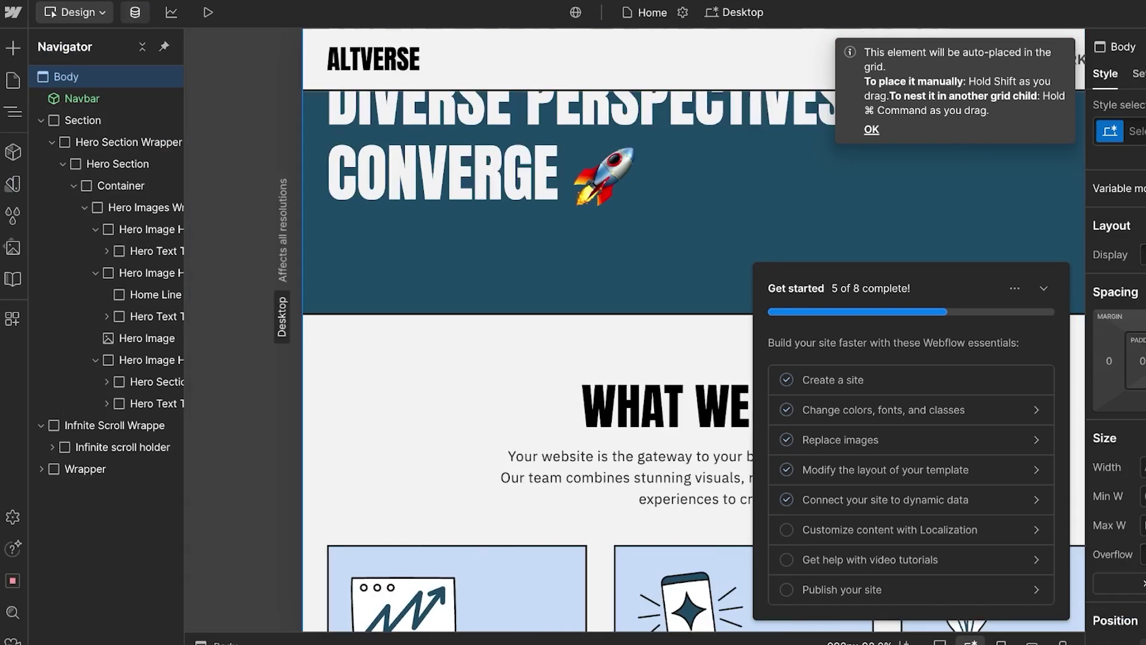
pyautogui.click(135, 12)
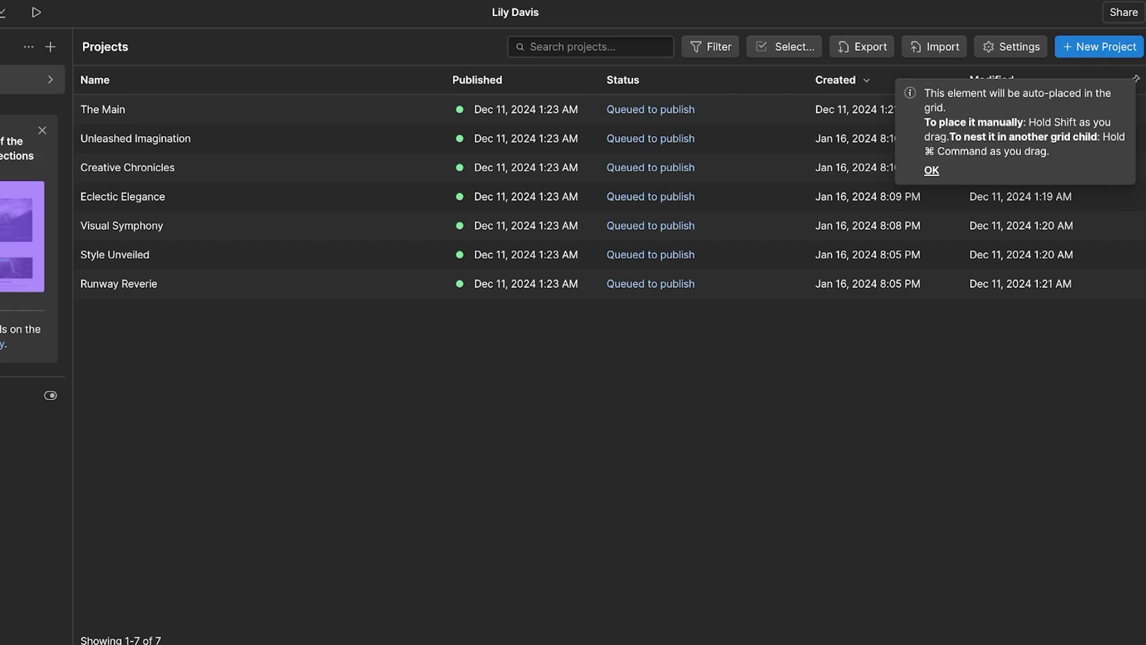
# Step: Start a new Projects item named 'How to geta flawless base'
pyautogui.click(1099, 46)
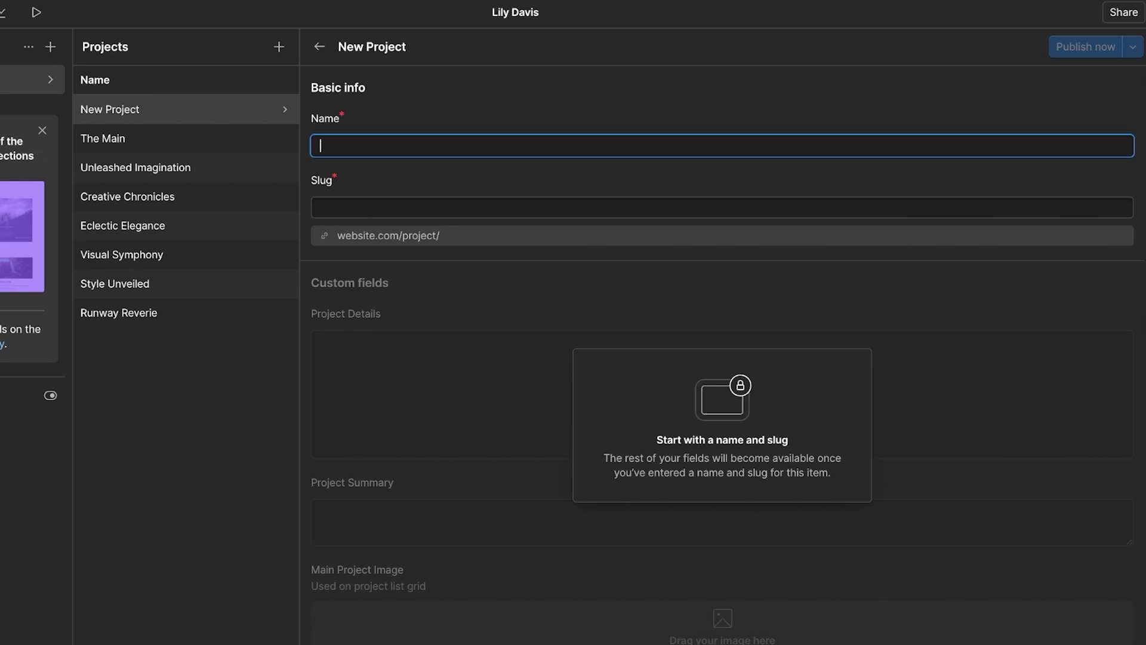
pyautogui.write('How to geta gla')
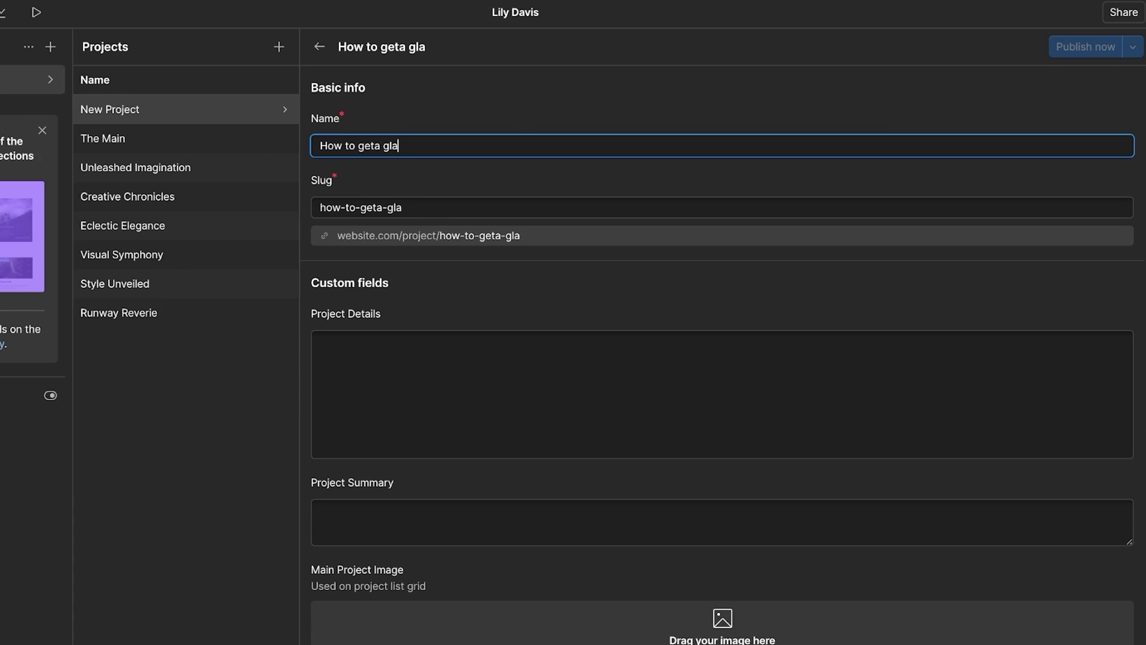
pyautogui.press('BackSpace')
pyautogui.press('BackSpace')
pyautogui.write('g')
pyautogui.press('BackSpace')
pyautogui.press('BackSpace')
pyautogui.write('flawless base')
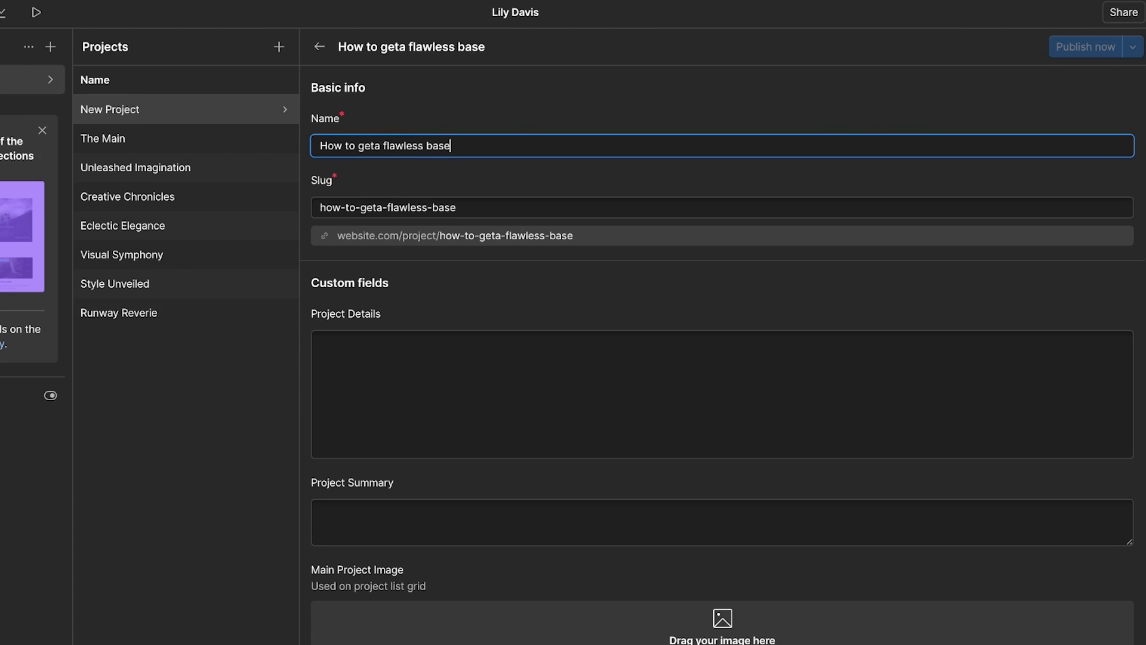
pyautogui.press('Tab')
# Step: Set Client and Service to 'ff', attempt to save, and return to the Projects list
pyautogui.scroll(-3, 723, 358)
pyautogui.scroll(-3, 722, 358)
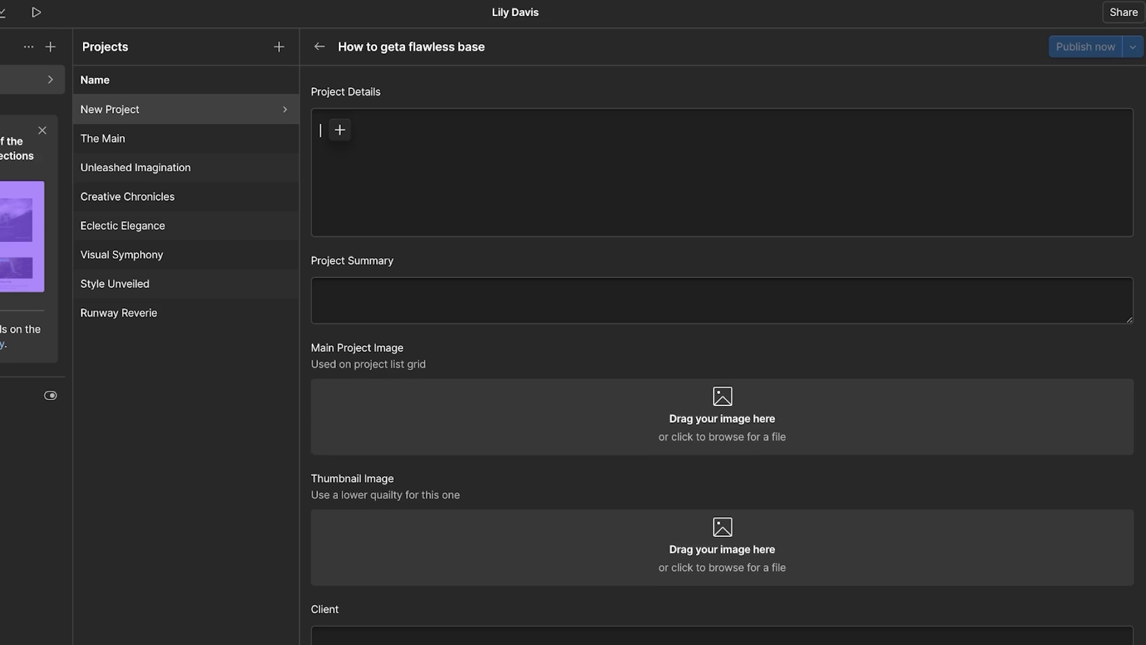
pyautogui.scroll(6, 723, 358)
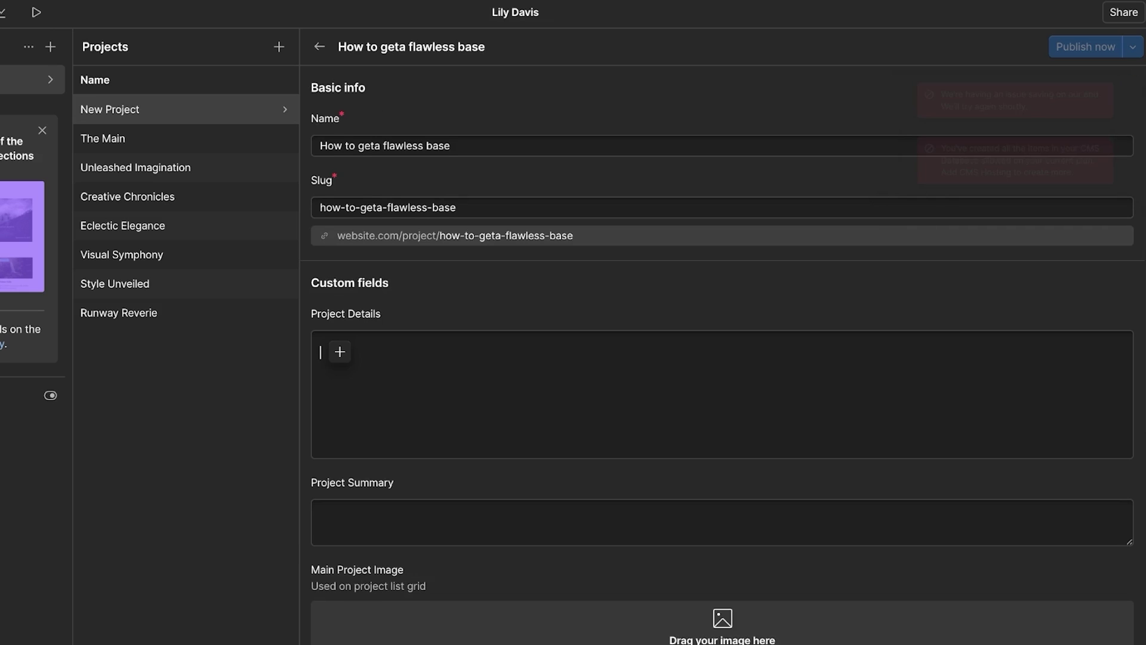
pyautogui.scroll(-5, 722, 358)
pyautogui.click(322, 499)
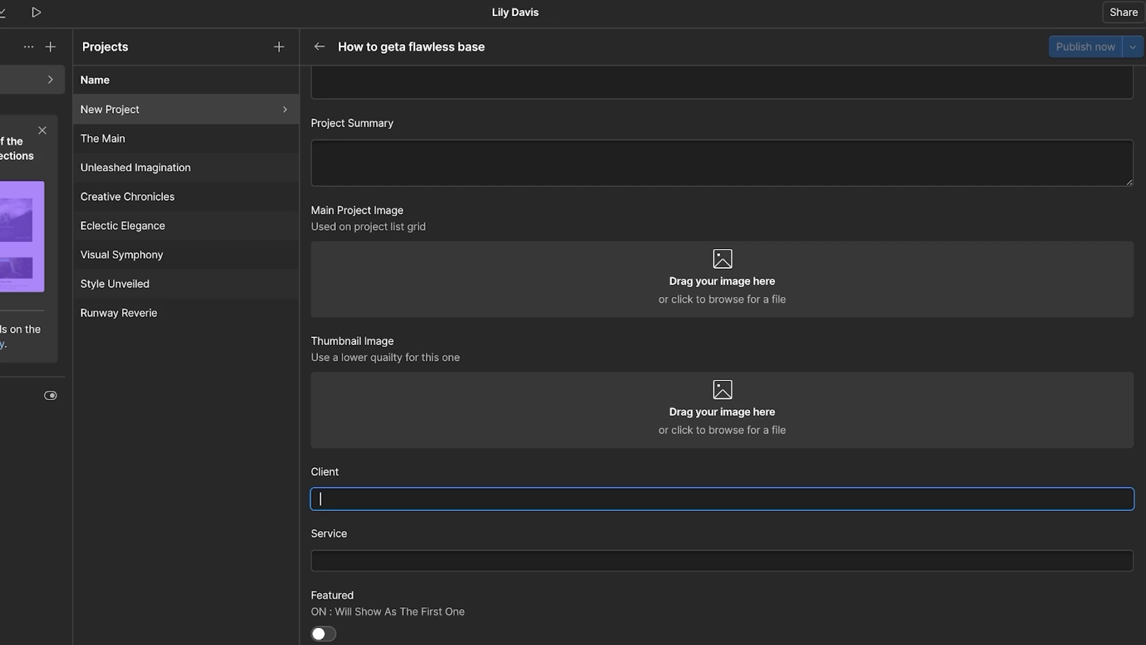
pyautogui.write('ff')
pyautogui.click(321, 560)
pyautogui.write('ff')
pyautogui.click(722, 597)
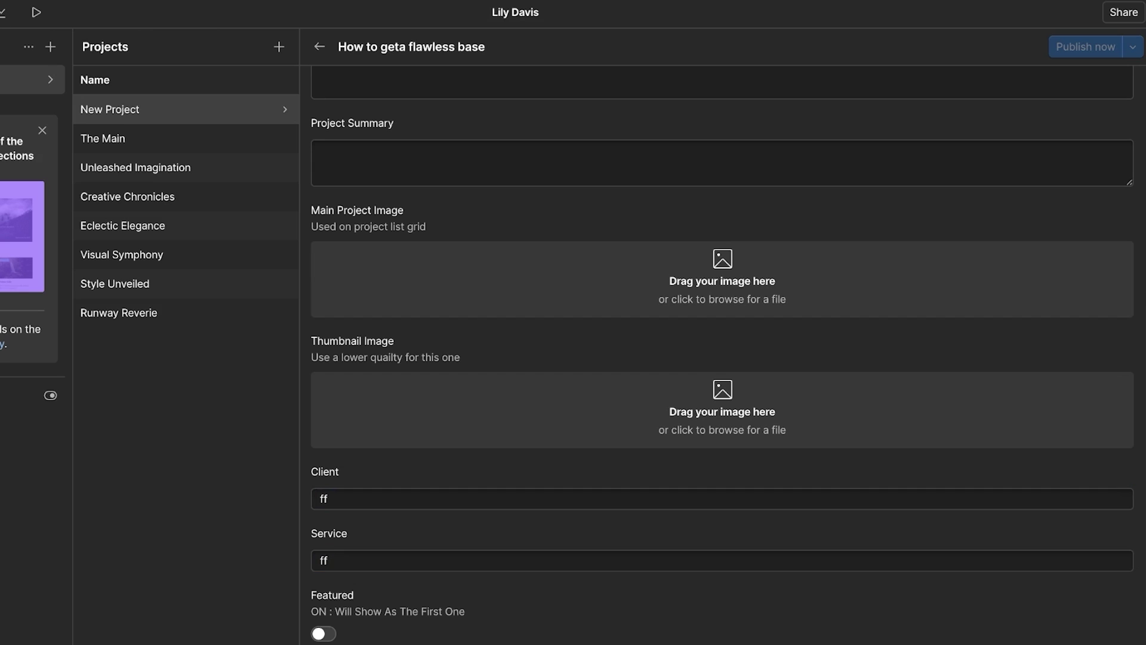
pyautogui.scroll(6, 722, 358)
pyautogui.click(319, 46)
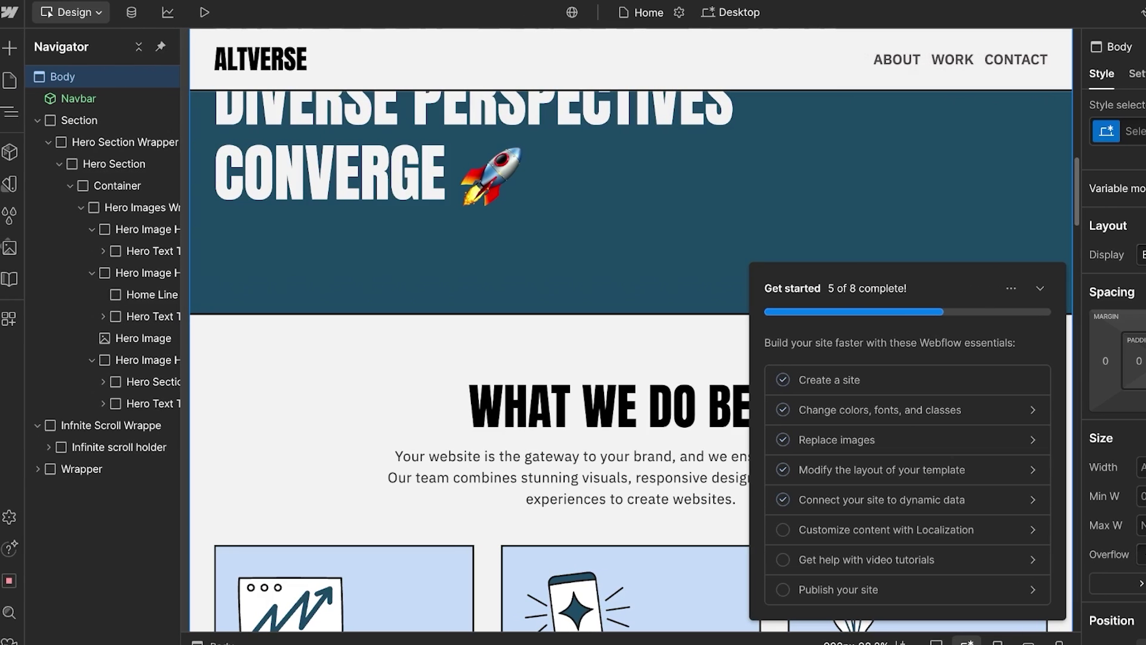
# Step: Scroll the home page back up to the hero and select the Navbar
pyautogui.click(10, 49)
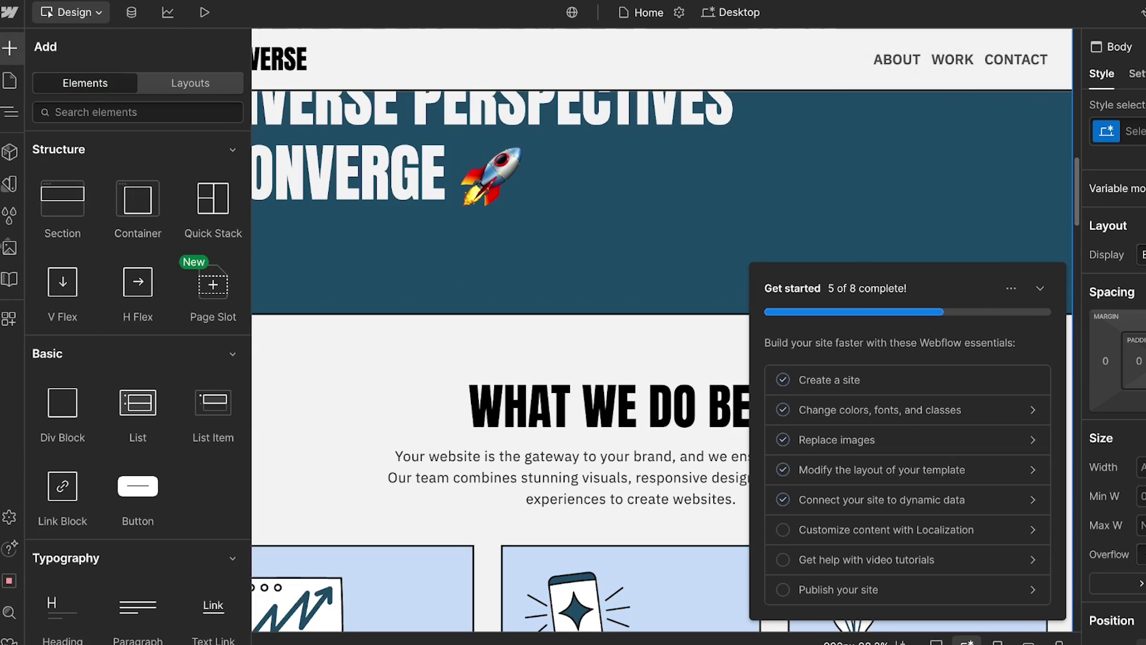
pyautogui.click(406, 263)
pyautogui.scroll(-4, 630, 358)
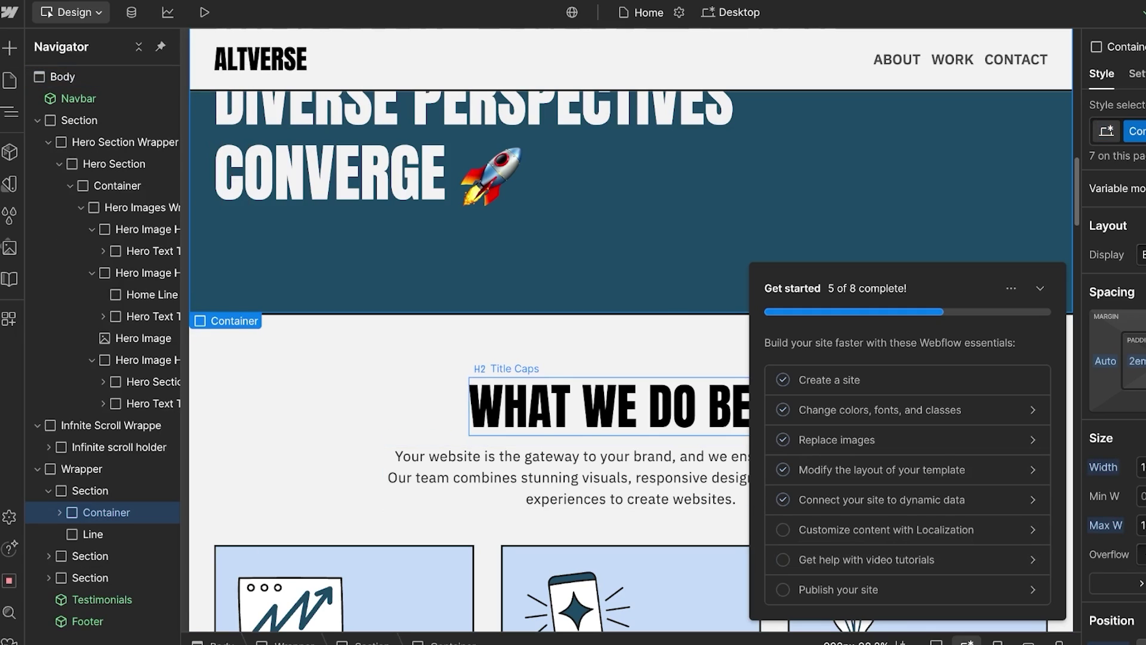
pyautogui.click(487, 388)
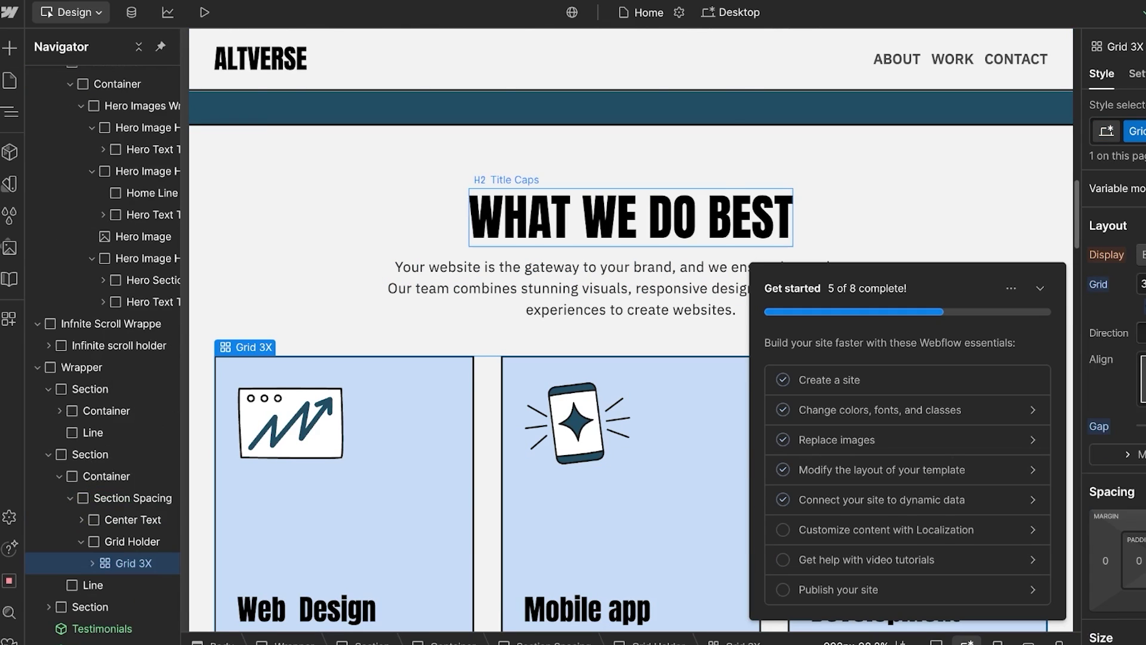
pyautogui.scroll(5, 634, 361)
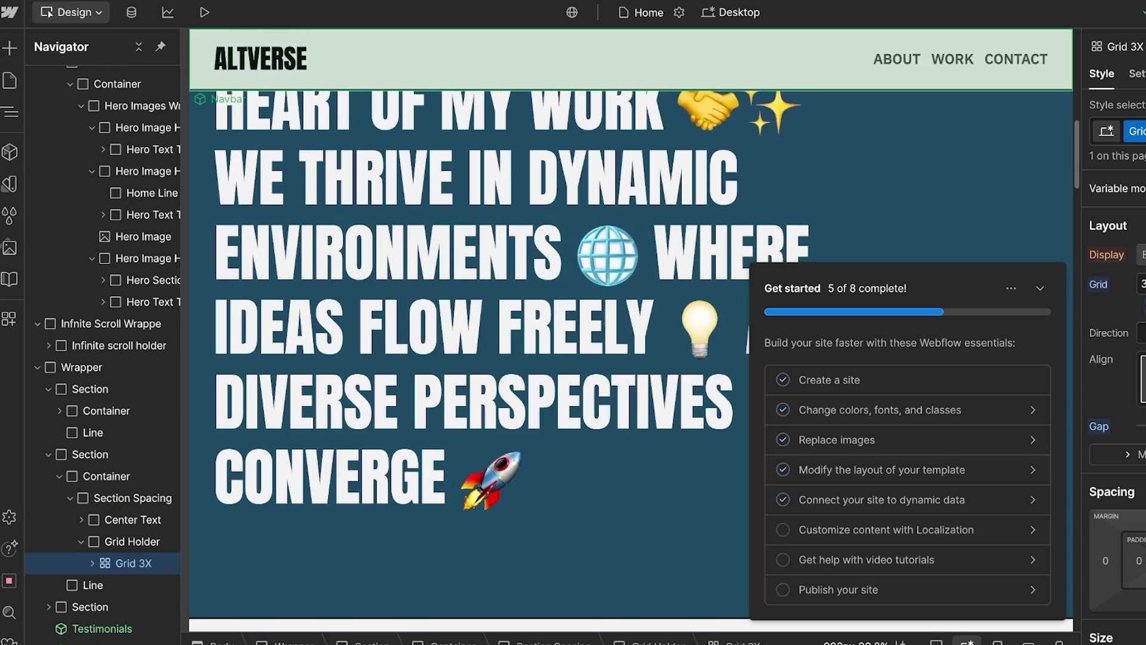
pyautogui.click(573, 59)
pyautogui.scroll(5, 633, 332)
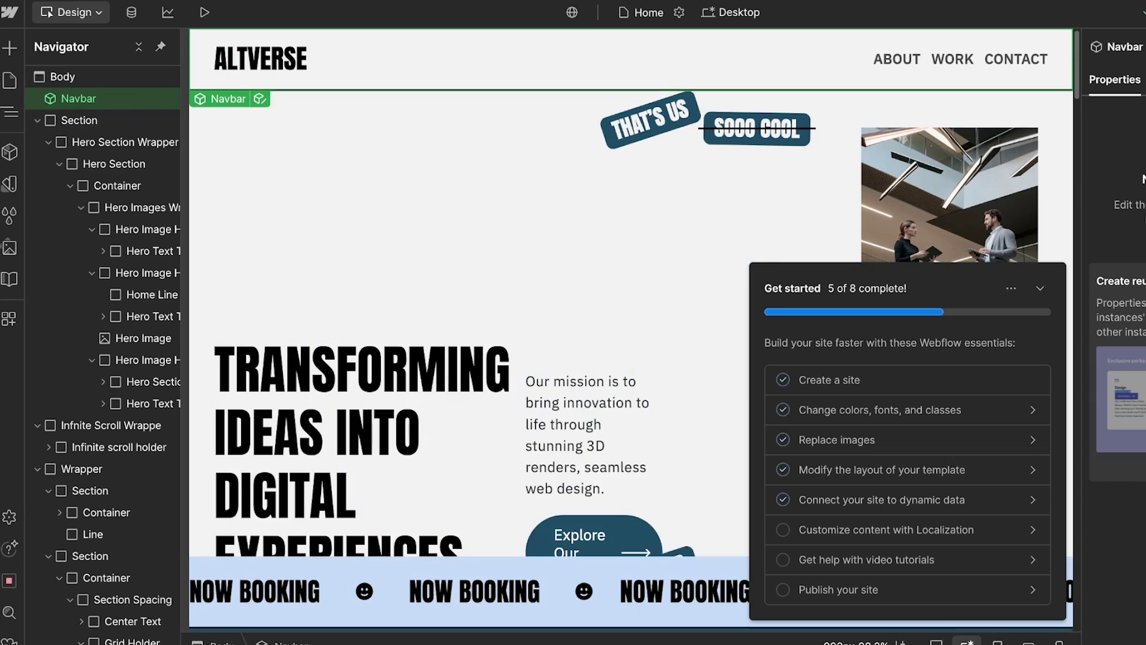
# Step: Collapse the Get started checklist and enter editing mode for the Navbar component
pyautogui.click(1040, 289)
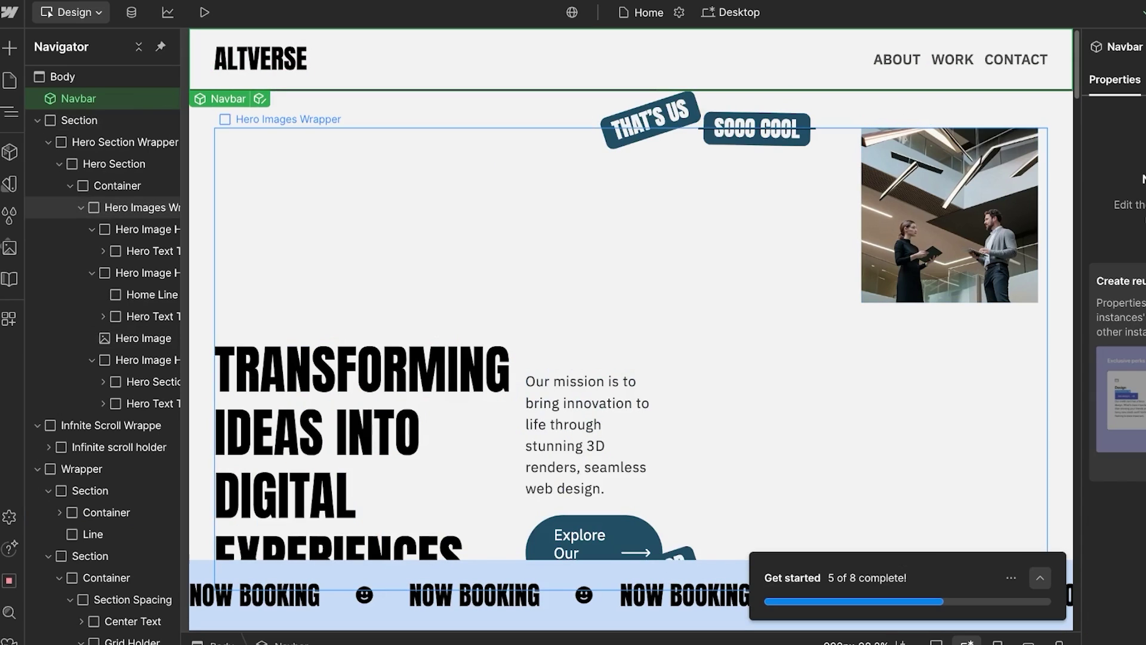
pyautogui.click(79, 120)
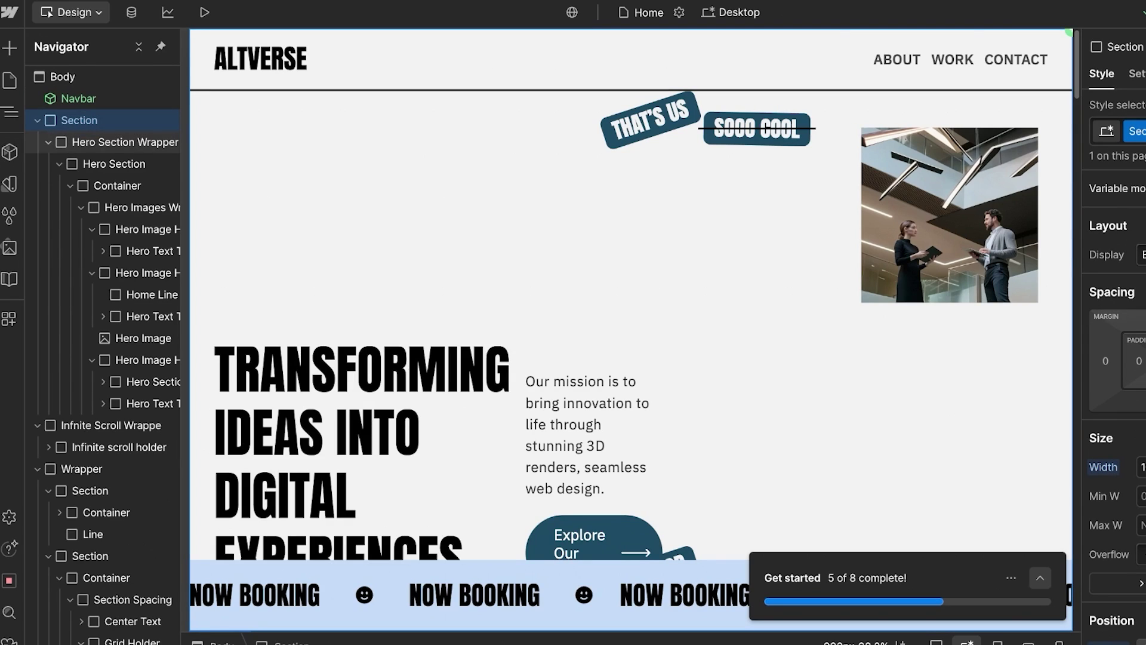
pyautogui.click(119, 141)
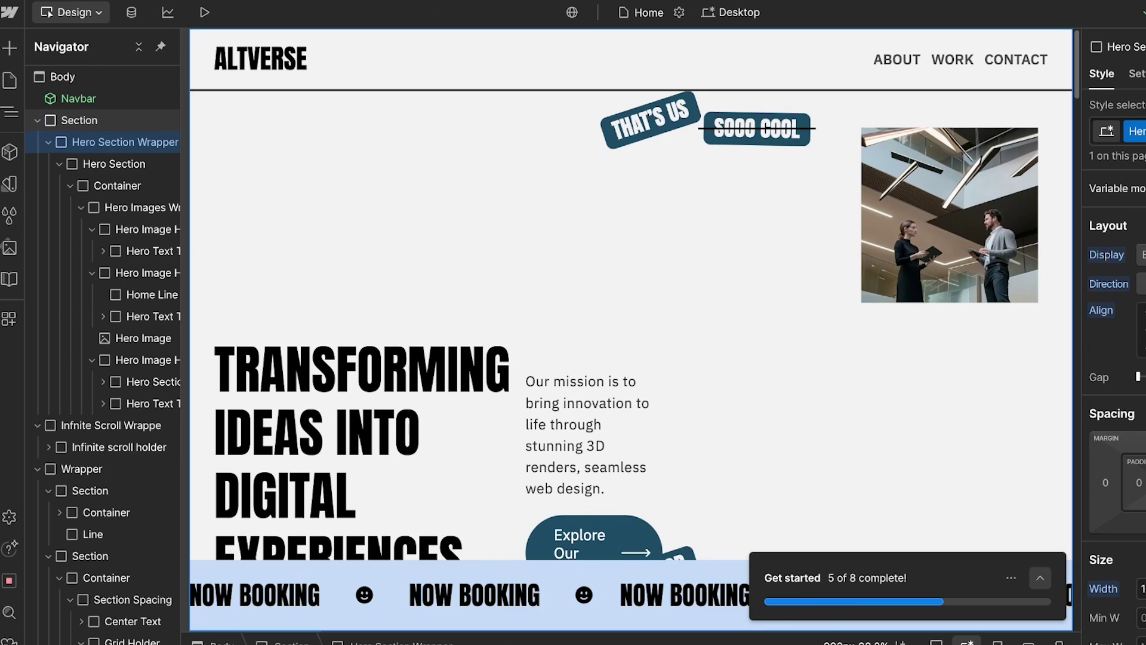
pyautogui.click(114, 164)
pyautogui.click(78, 98)
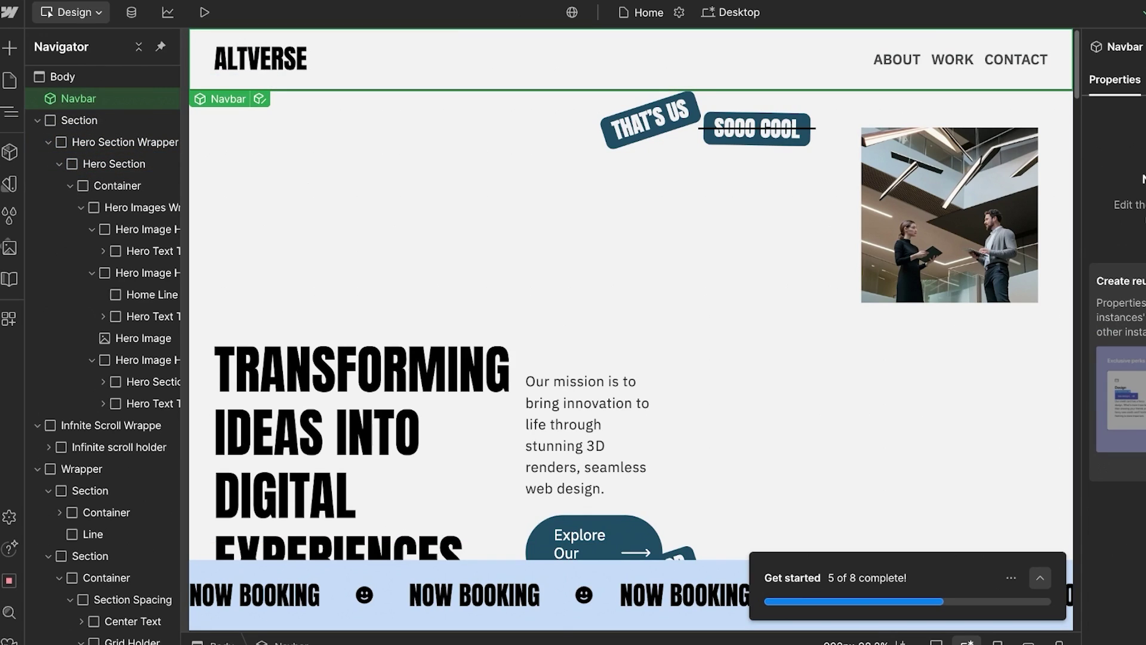
pyautogui.press('Return')
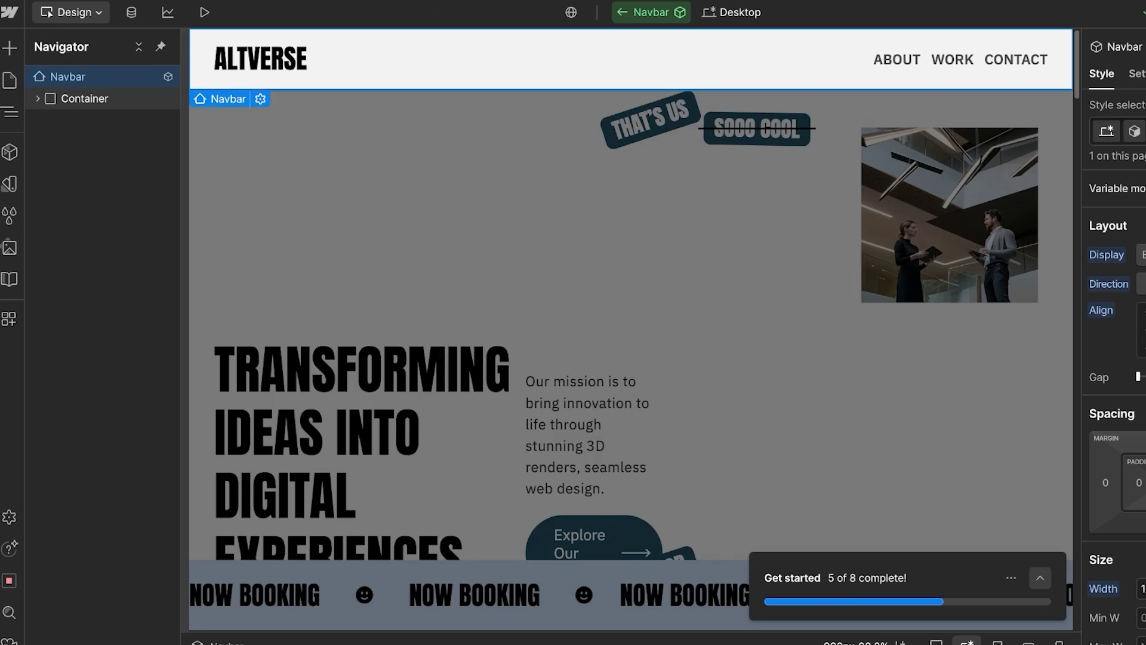
# Step: Remove the Navbar Holder class from the holder inside the navbar Container
pyautogui.click(38, 99)
pyautogui.click(107, 120)
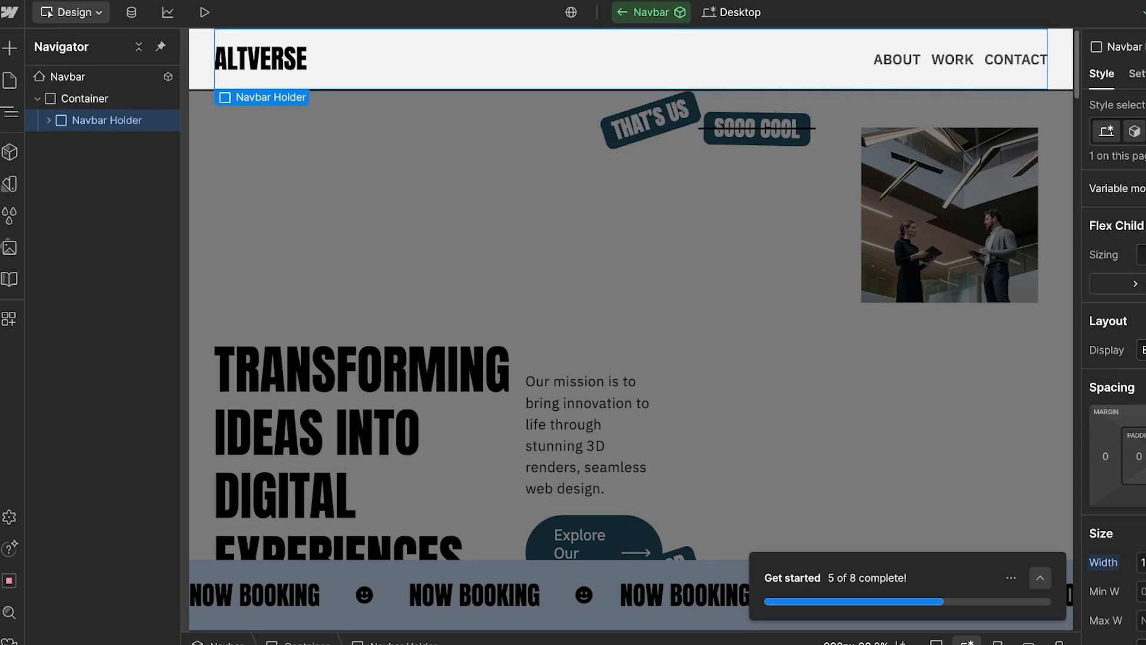
pyautogui.click(1144, 131)
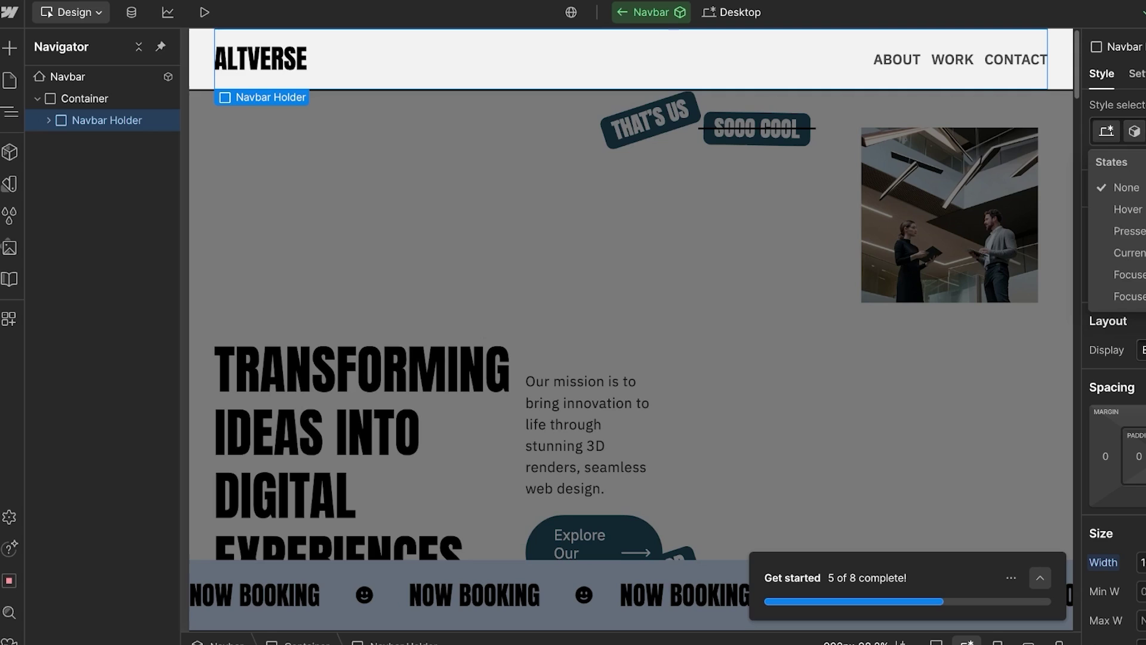
pyautogui.press('Escape')
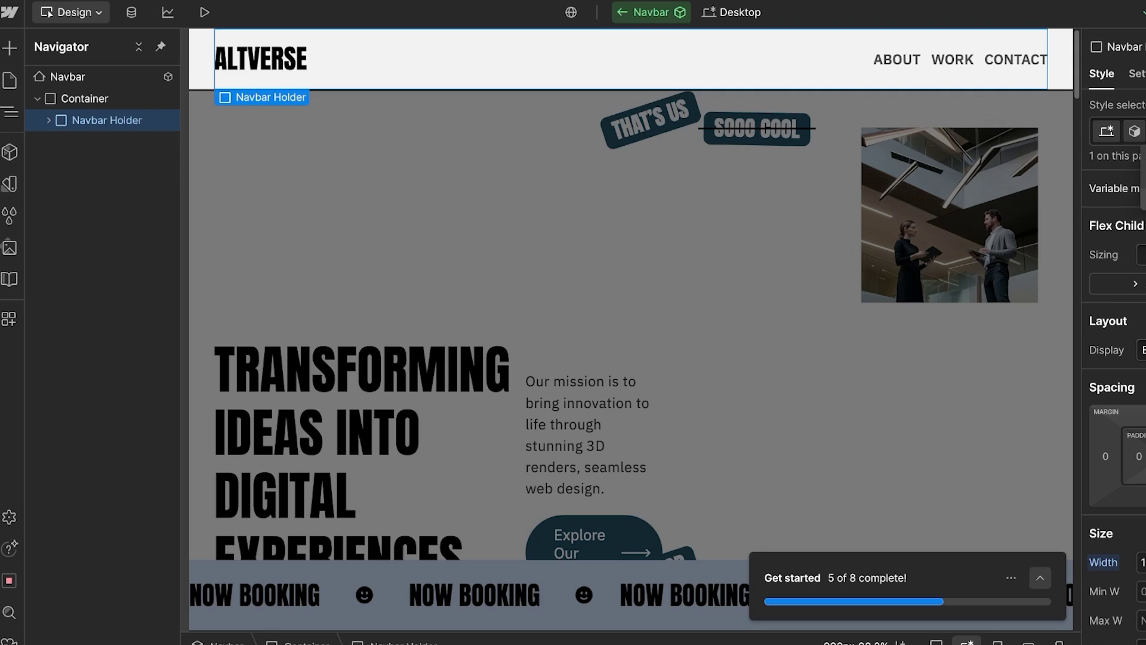
pyautogui.press('BackSpace')
# Step: Confirm ABOUT, WORK and CONTACT sit beside the ALTVERSE logo, then exit component editing
pyautogui.moveTo(386, 59); pyautogui.dragTo(120, 96)
pyautogui.click(84, 99)
pyautogui.press('Escape')
pyautogui.scroll(-6, 631, 358)
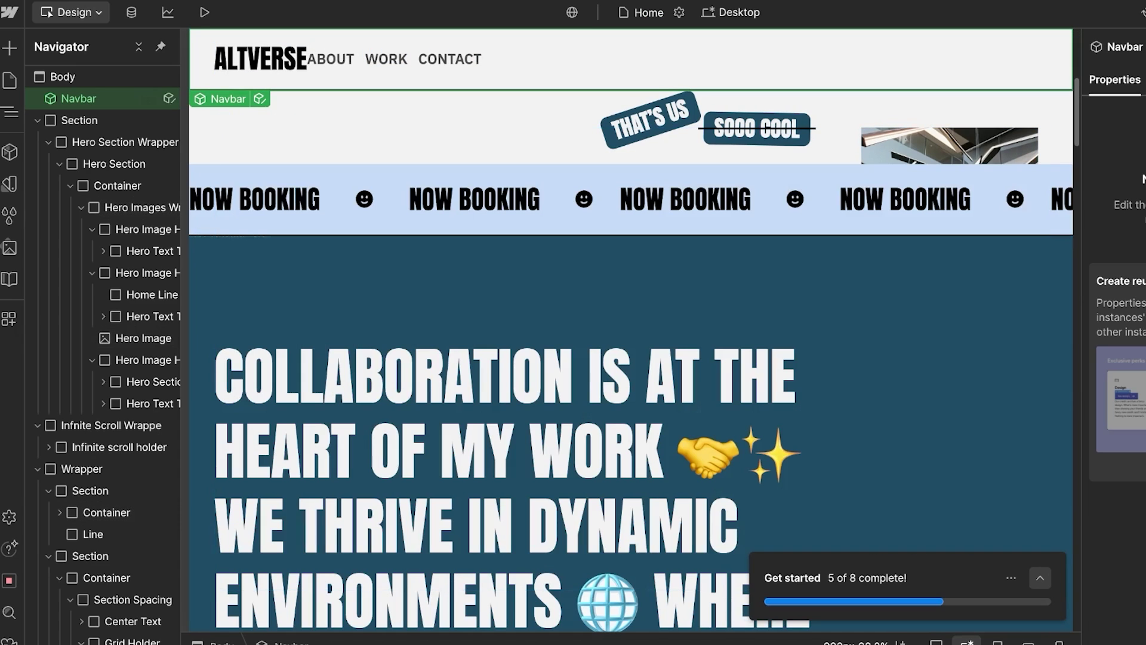
pyautogui.scroll(6, 359, 448)
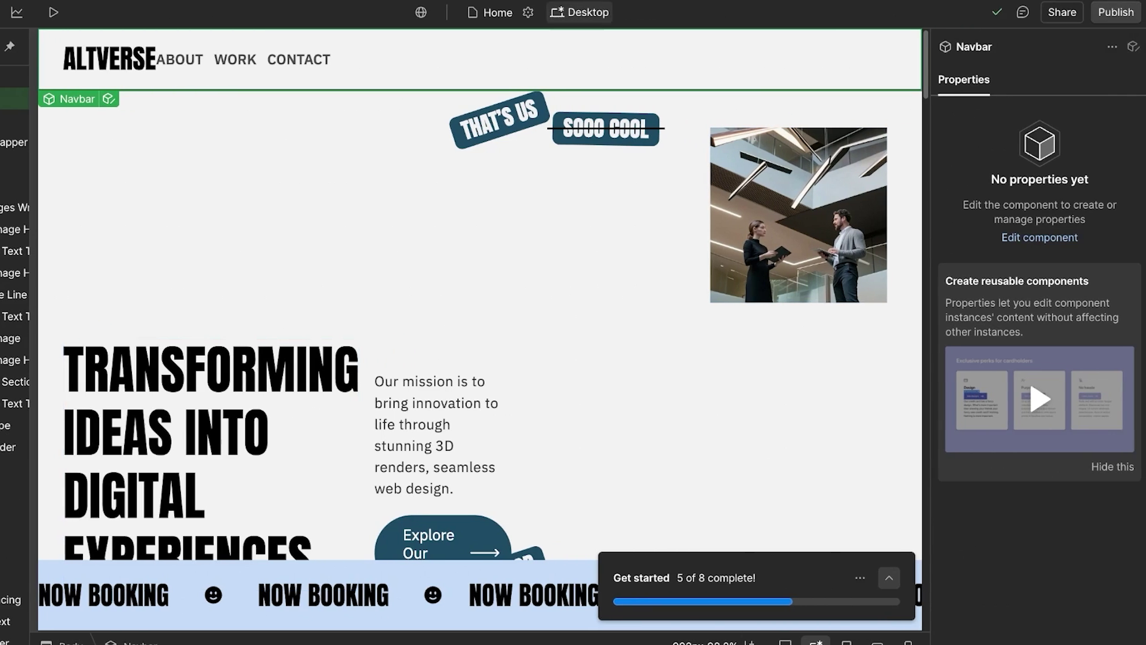
pyautogui.click(491, 12)
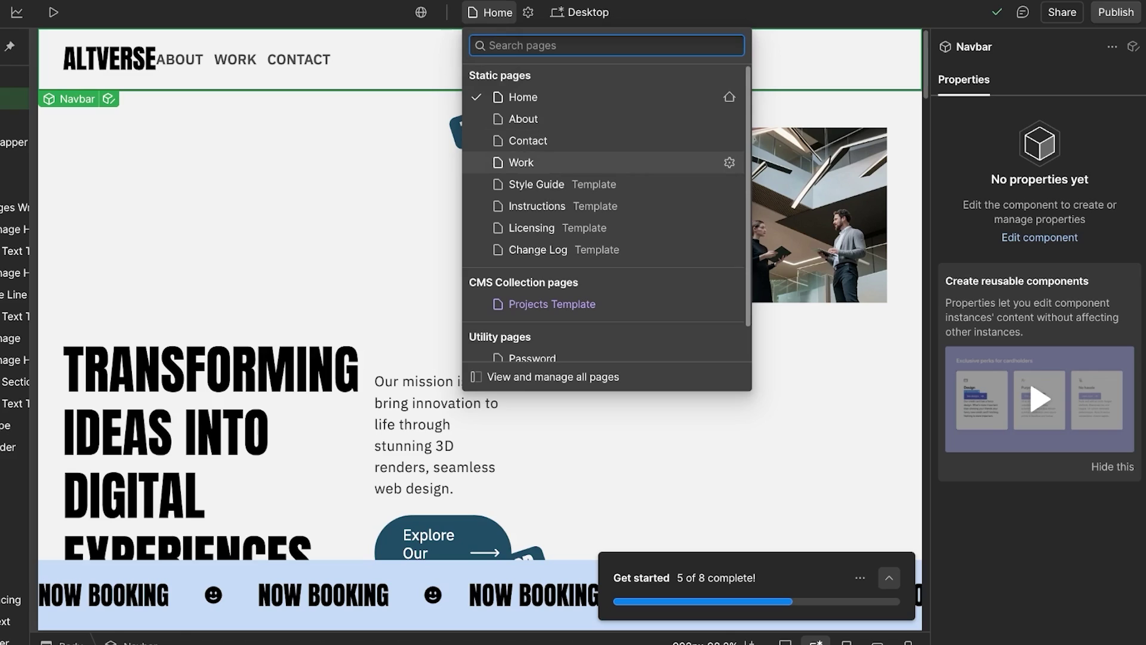
pyautogui.scroll(-2, 603, 209)
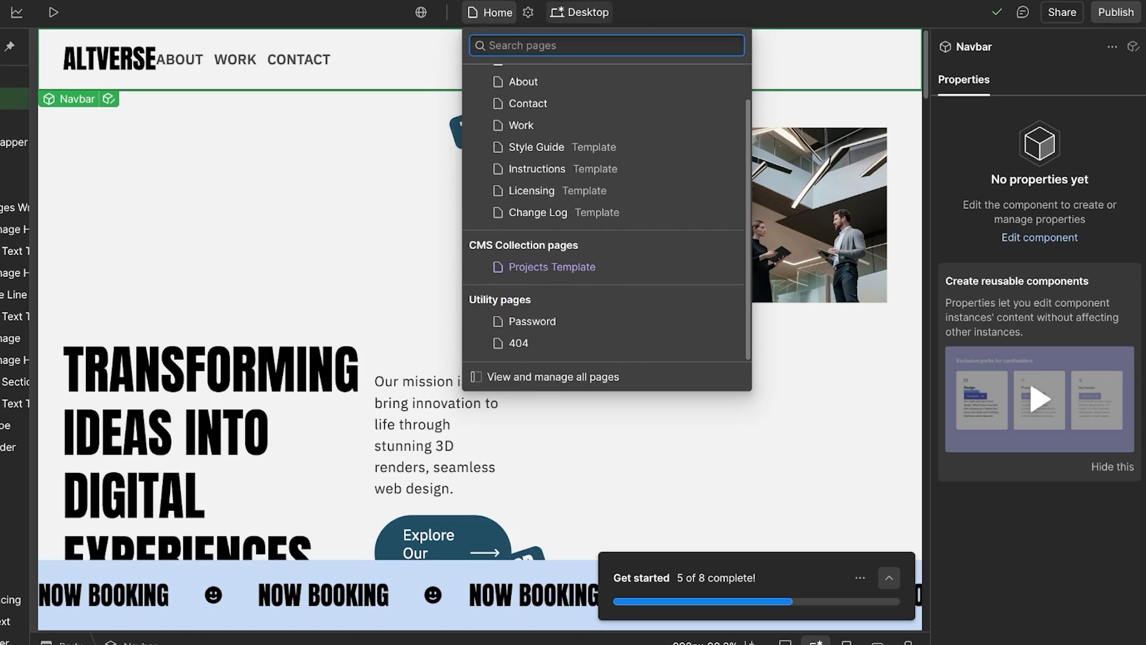
pyautogui.click(579, 11)
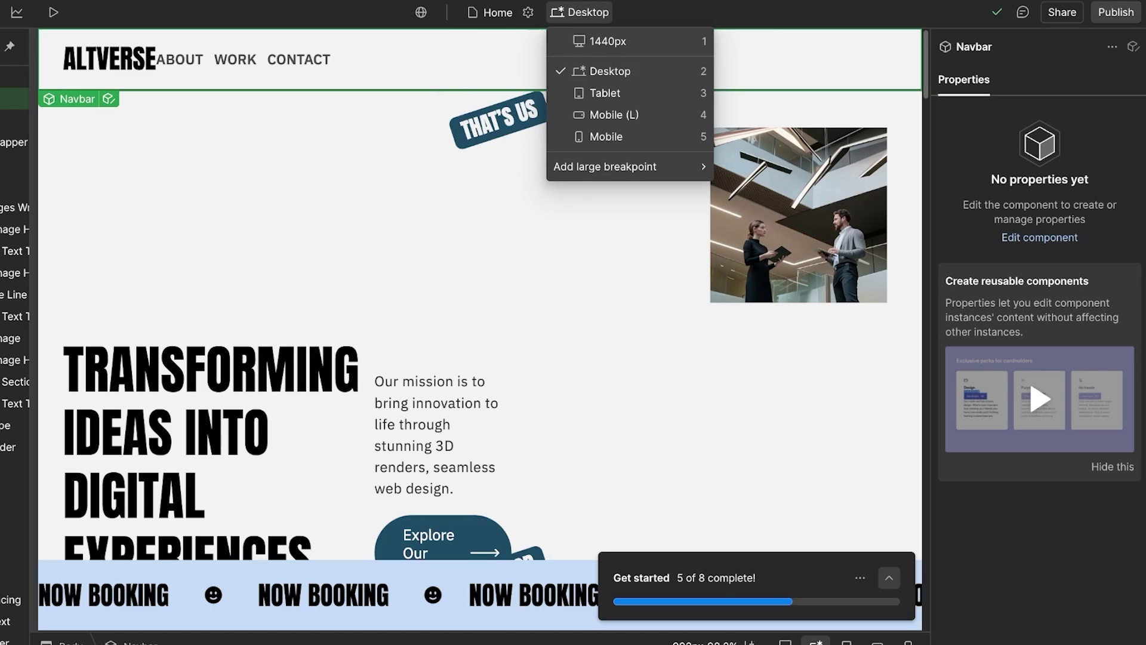
pyautogui.click(605, 93)
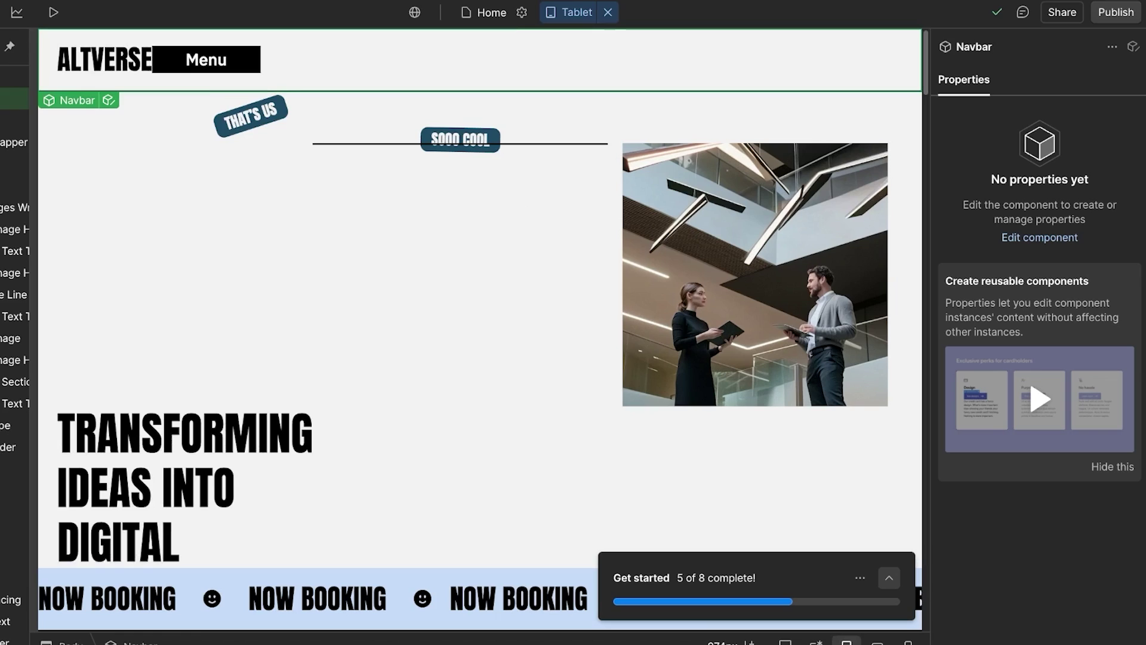
pyautogui.click(608, 12)
pyautogui.click(603, 12)
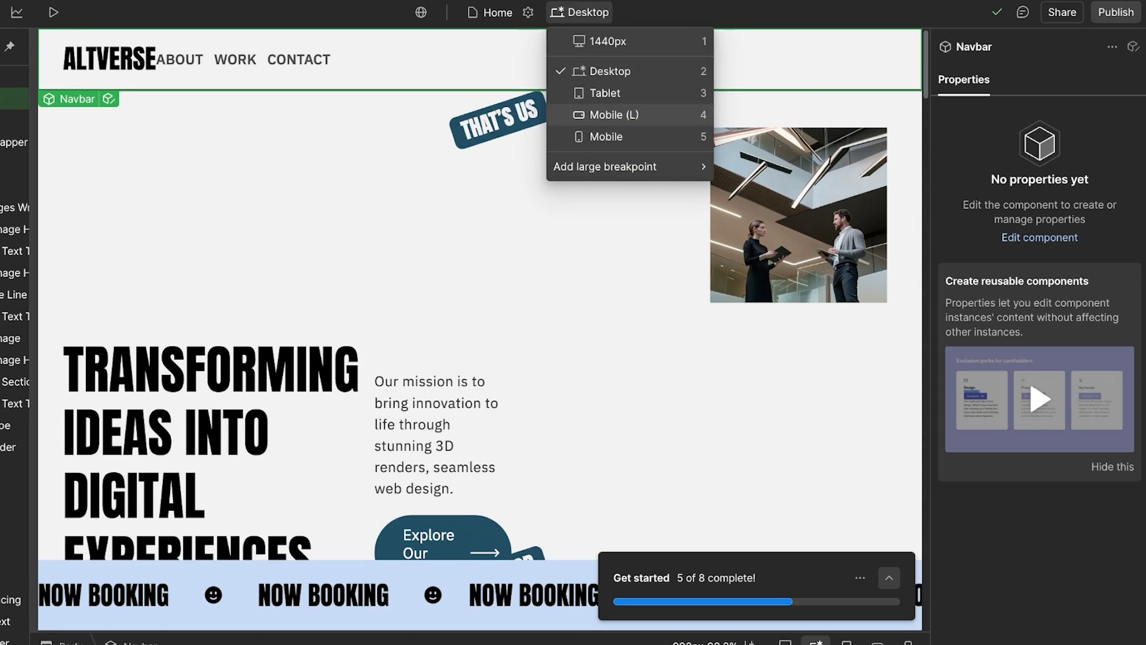
pyautogui.moveTo(621, 167)
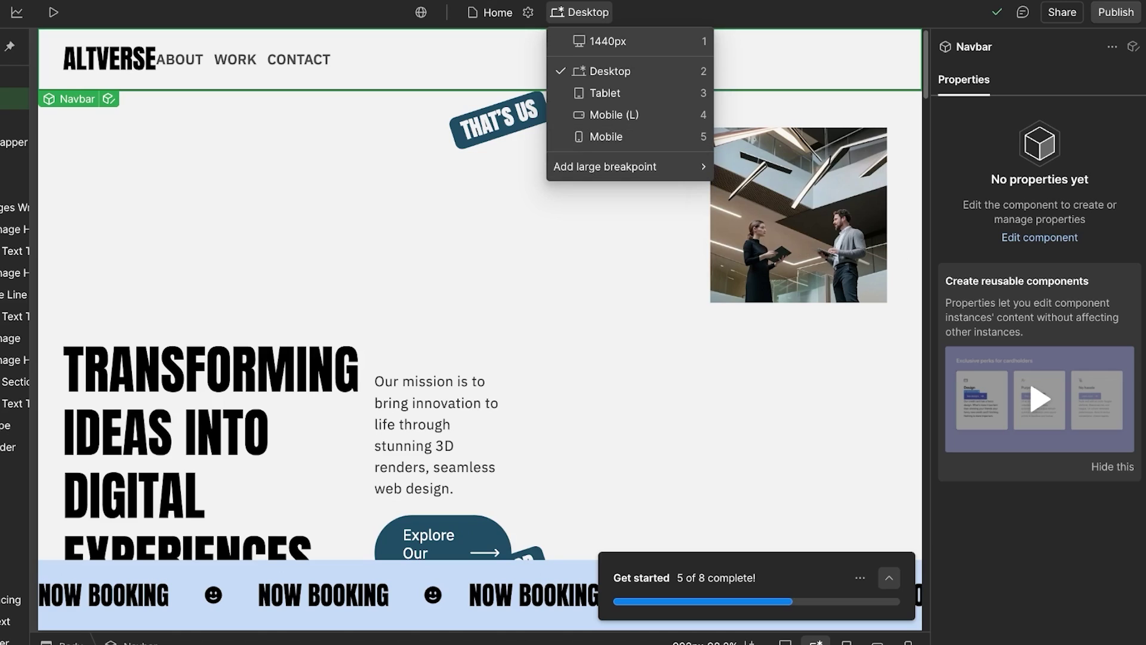
pyautogui.press('Escape')
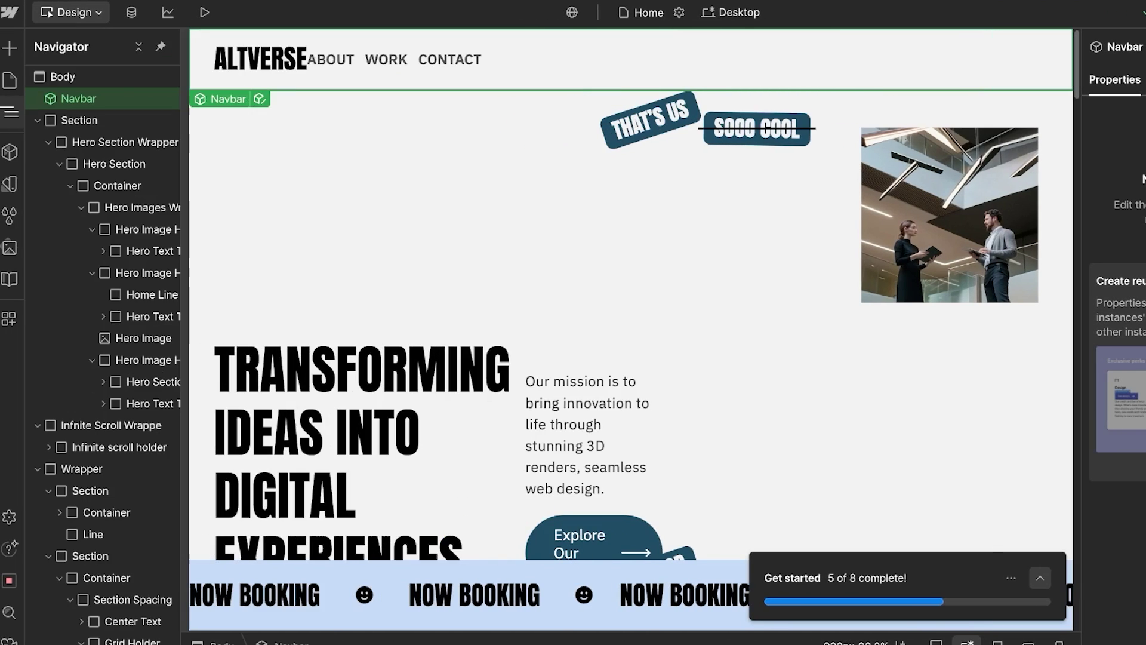
# Step: Browse the Components, Variables, Style Selectors, Assets and Libraries panels
pyautogui.click(9, 152)
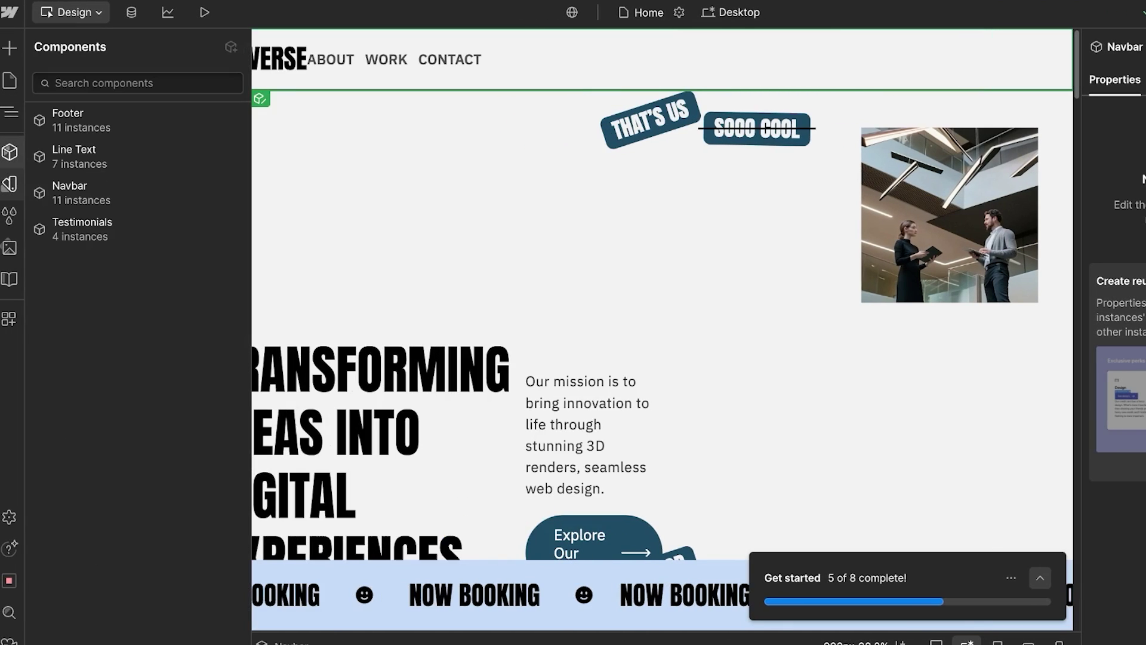
pyautogui.click(9, 183)
pyautogui.click(9, 214)
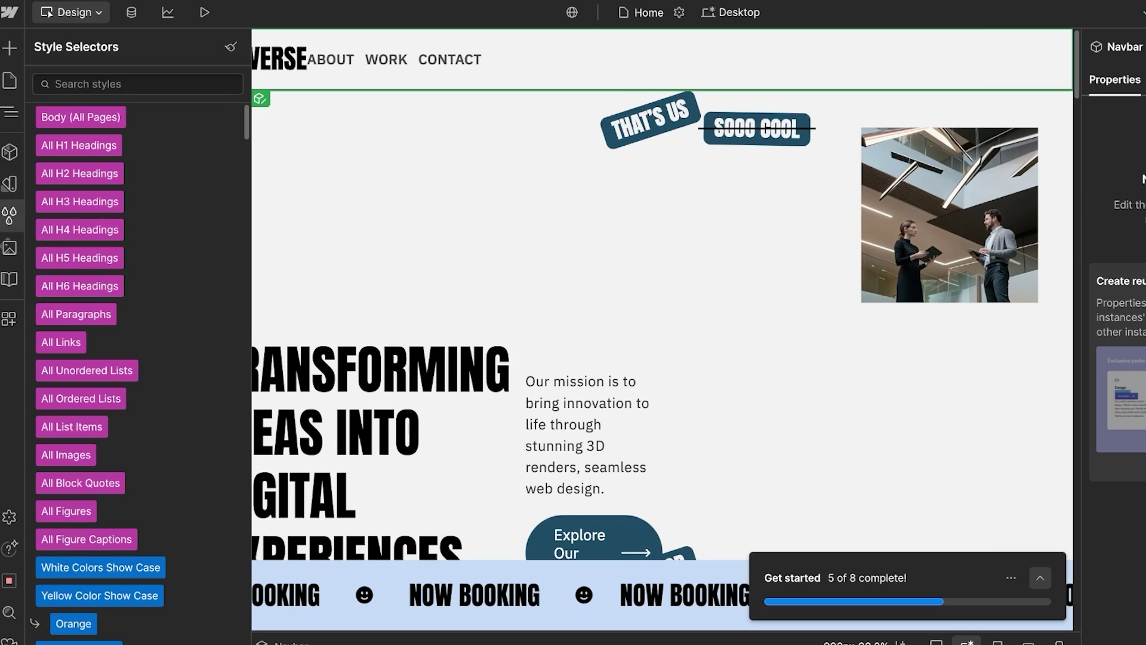
pyautogui.click(8, 247)
pyautogui.click(9, 279)
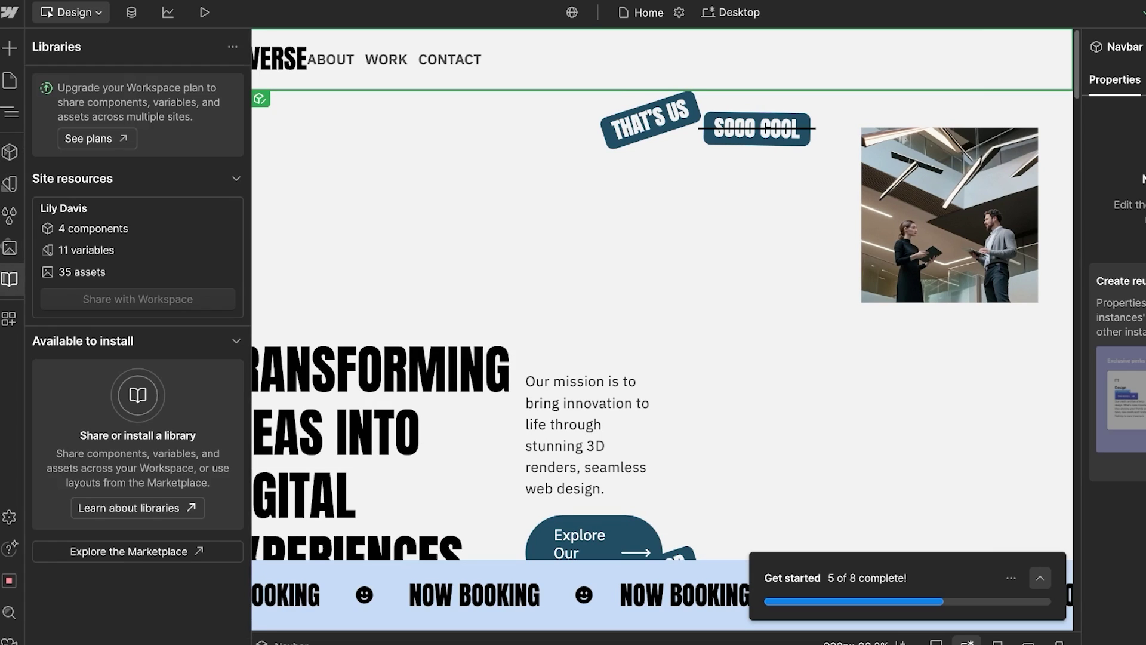
# Step: Review the Apps panel, then return to the workspace Dashboard from the Webflow menu
pyautogui.click(9, 319)
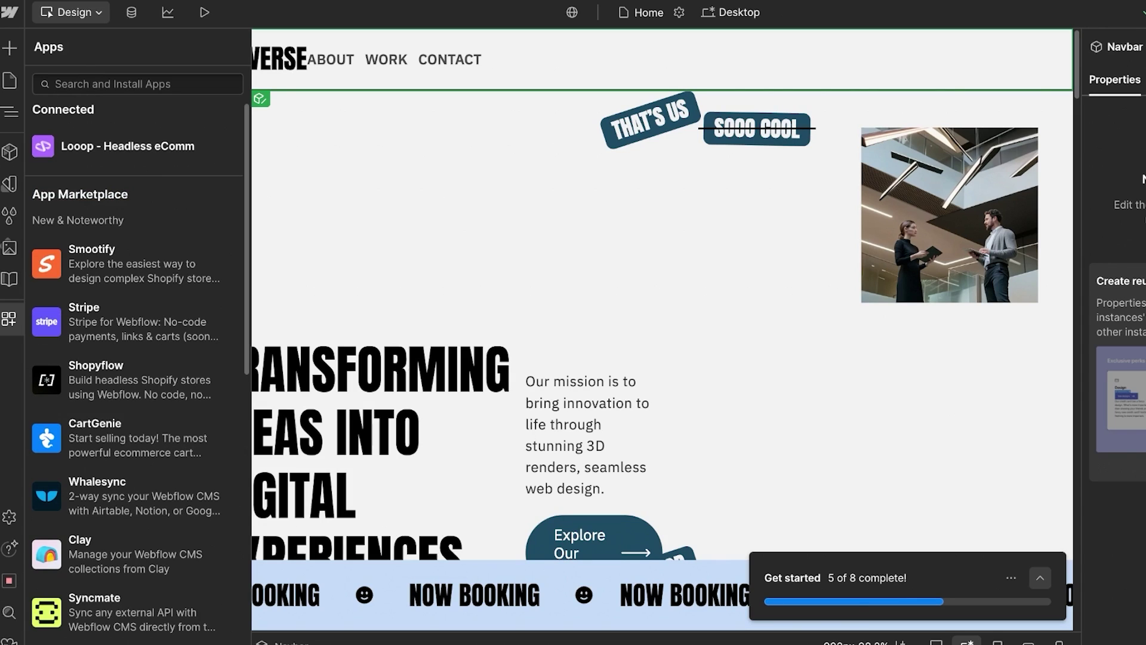
pyautogui.scroll(-4, 132, 269)
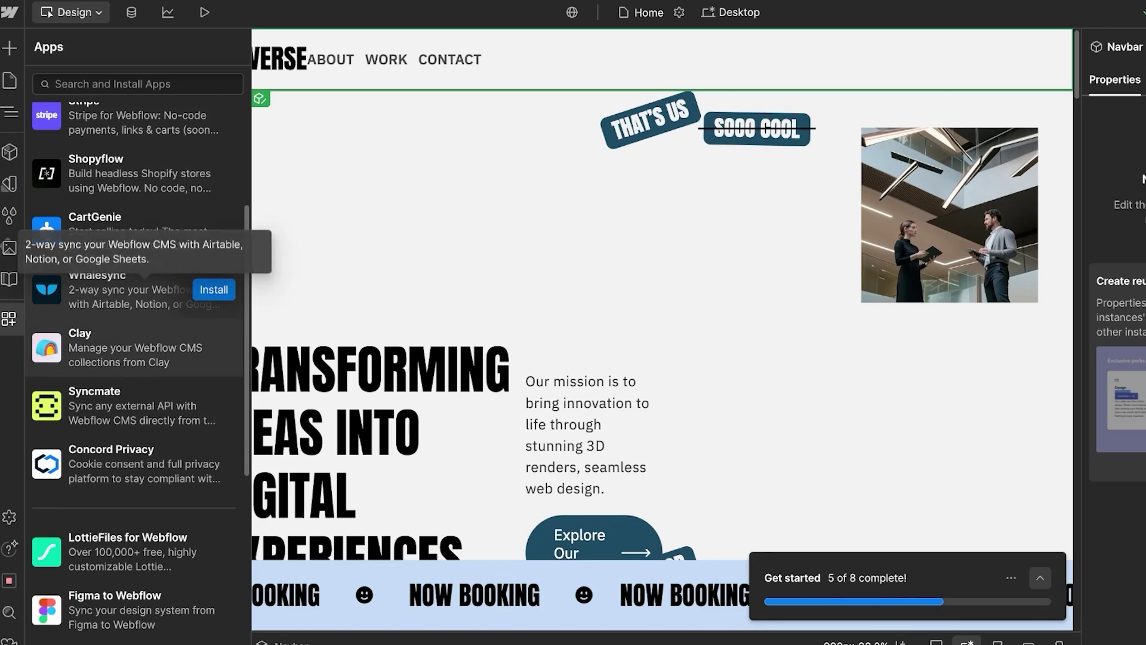
pyautogui.scroll(-3, 131, 197)
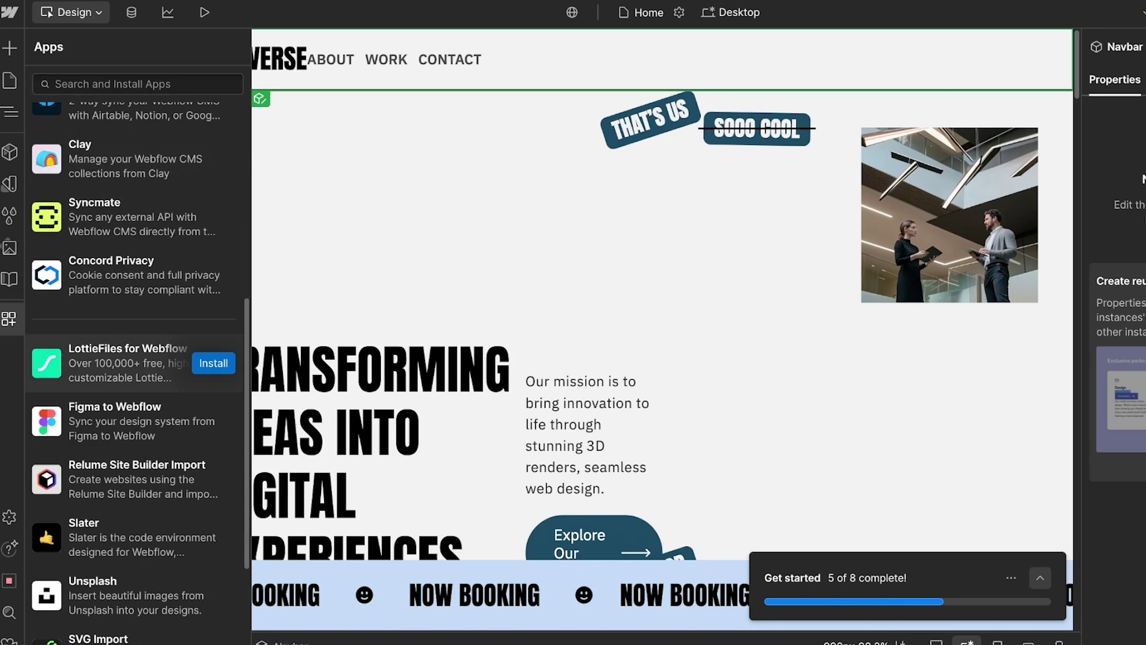
pyautogui.click(10, 12)
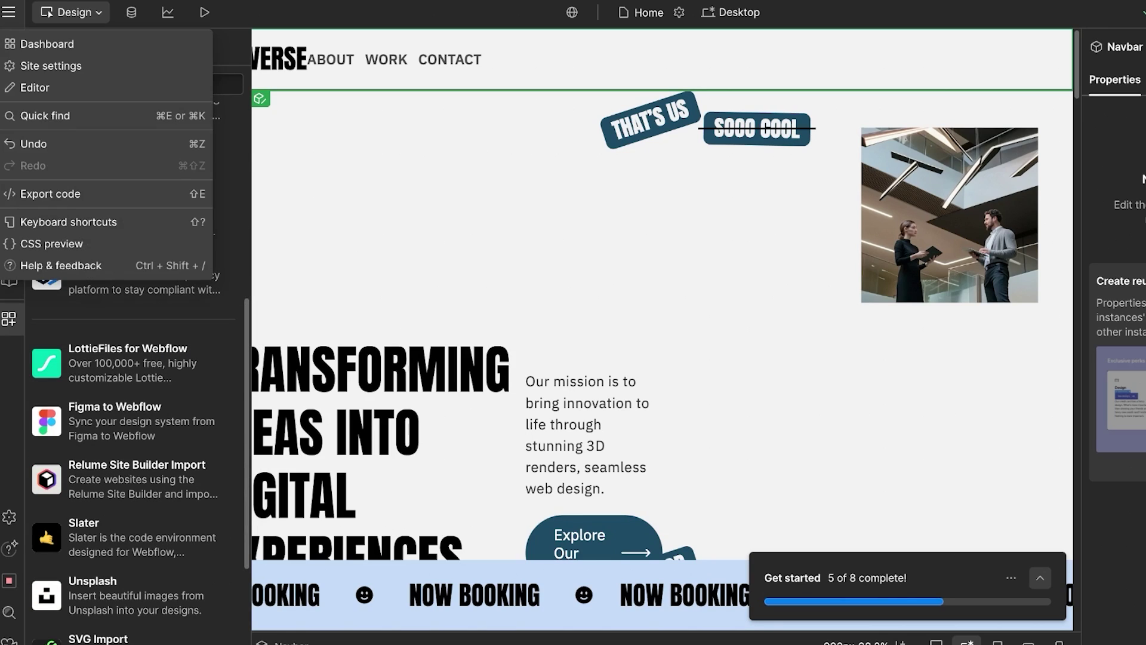
pyautogui.click(47, 44)
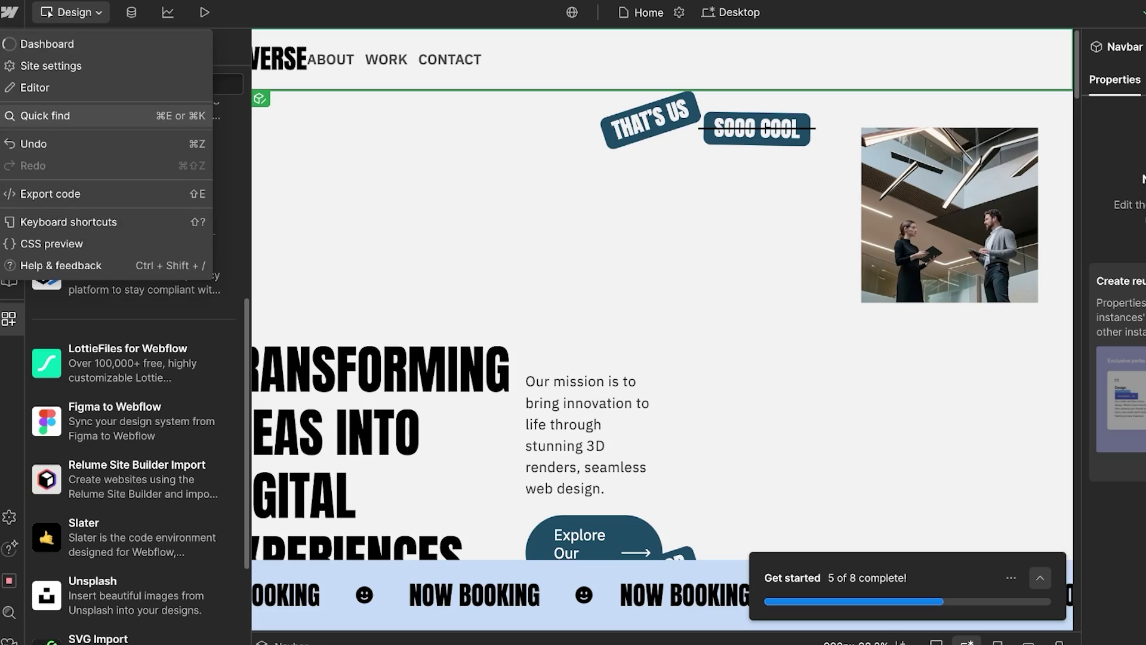